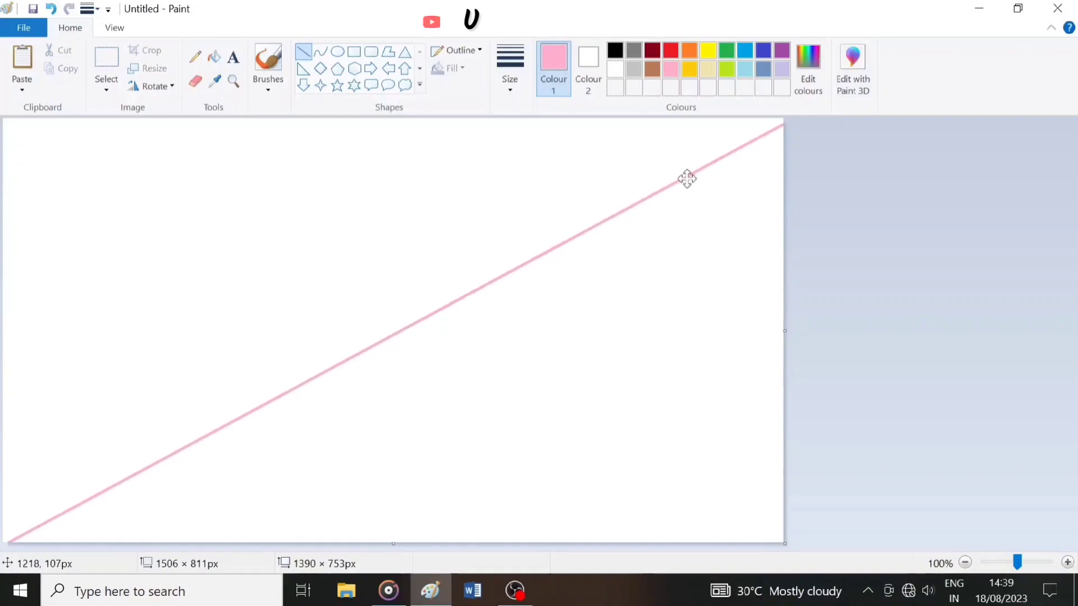
Fill the area below the diagonal line with pink and the area above it with black
{"action": "left_click", "coordinate": [220, 58]}
{"action": "left_click", "coordinate": [589, 325]}
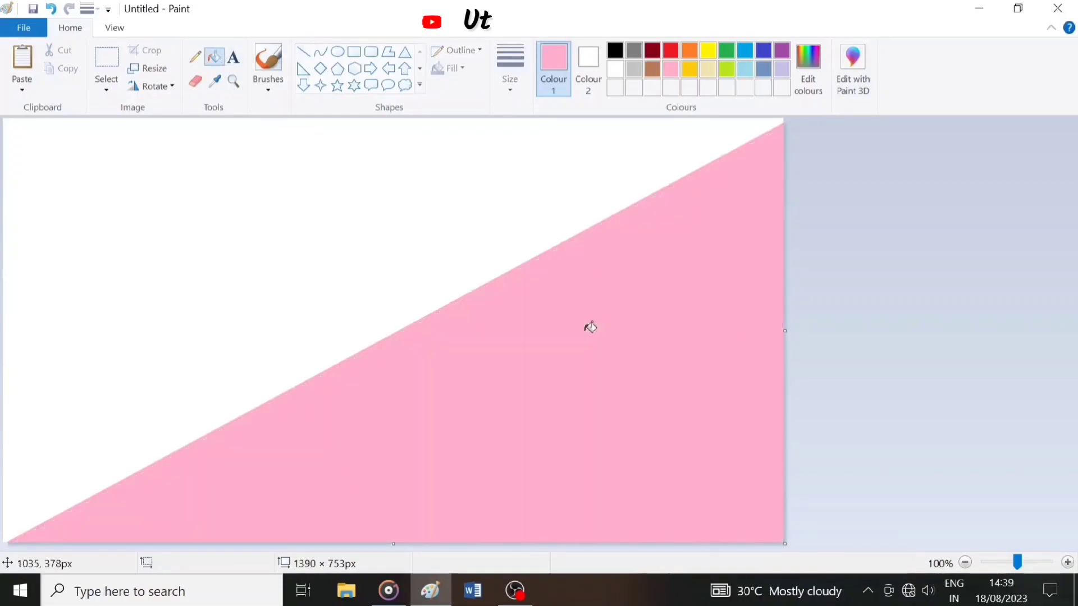
{"action": "left_click", "coordinate": [615, 51]}
{"action": "left_click", "coordinate": [540, 133]}
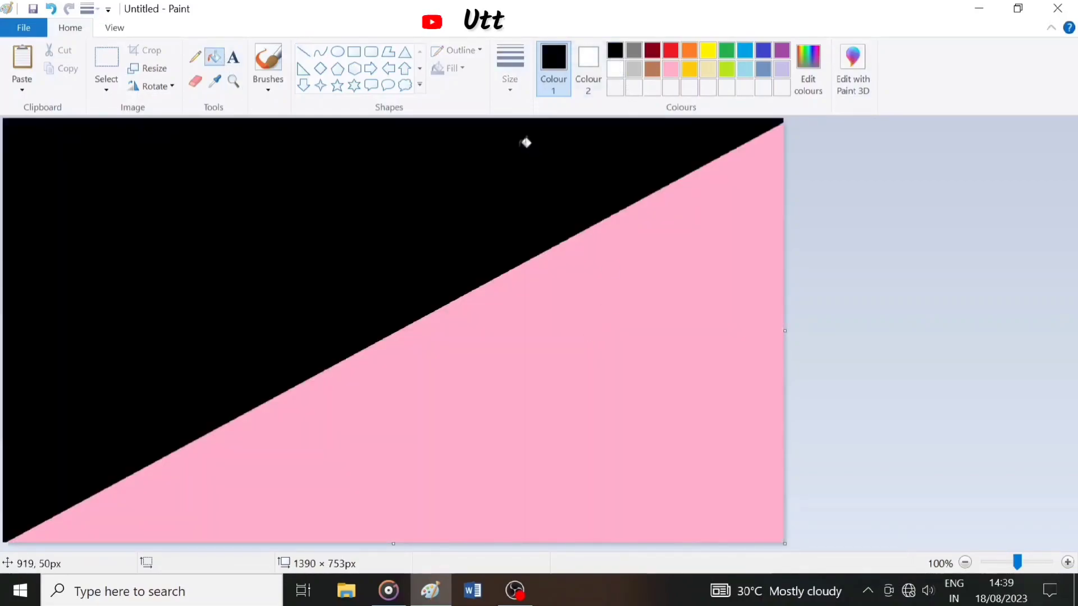
Resize the image to 1 pixel wide without maintaining the aspect ratio
{"action": "left_click", "coordinate": [152, 72]}
{"action": "left_click", "coordinate": [176, 143]}
{"action": "left_click", "coordinate": [121, 250]}
{"action": "double_click", "coordinate": [191, 174]}
{"action": "type", "text": "1"}
{"action": "left_click", "coordinate": [141, 428]}
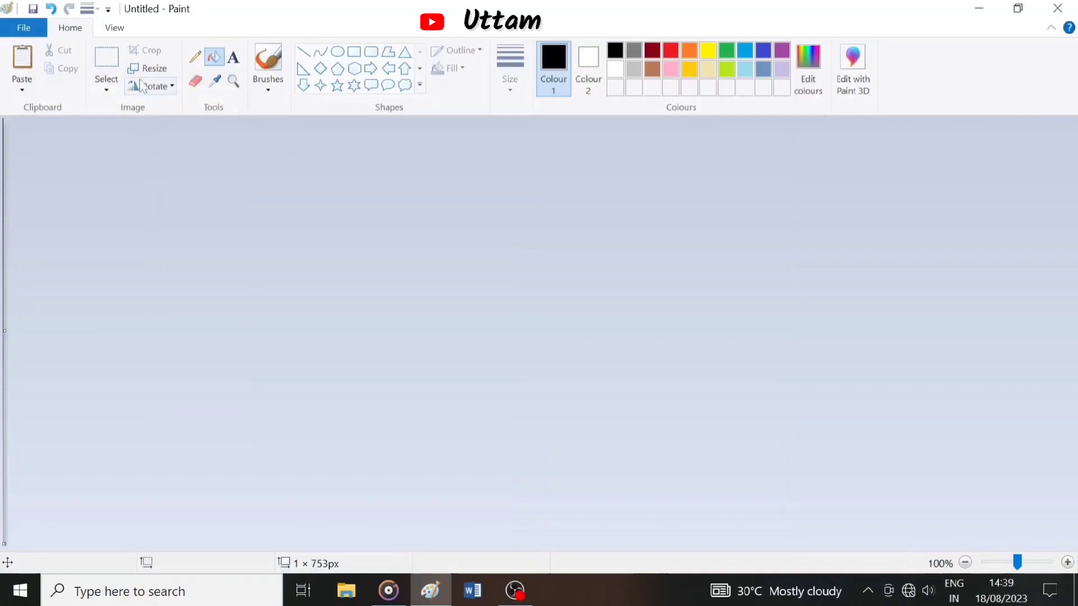
Resize the image horizontally to 1390 pixels to stretch it into a black-to-pink gradient
{"action": "left_click", "coordinate": [147, 68]}
{"action": "left_click", "coordinate": [176, 144]}
{"action": "left_click", "coordinate": [194, 174]}
{"action": "type", "text": "390"}
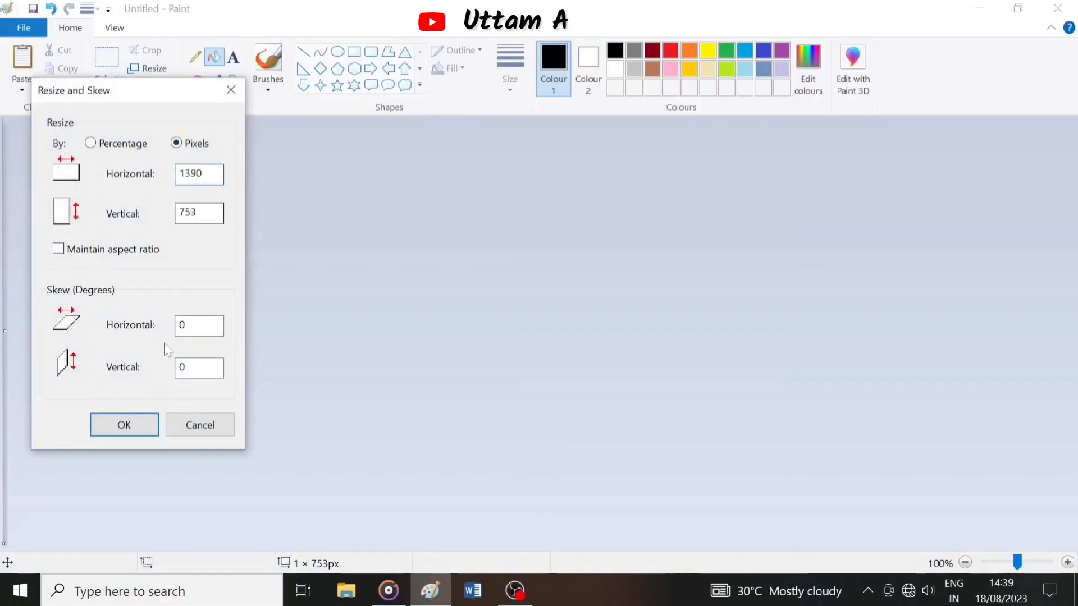
{"action": "left_click", "coordinate": [144, 423]}
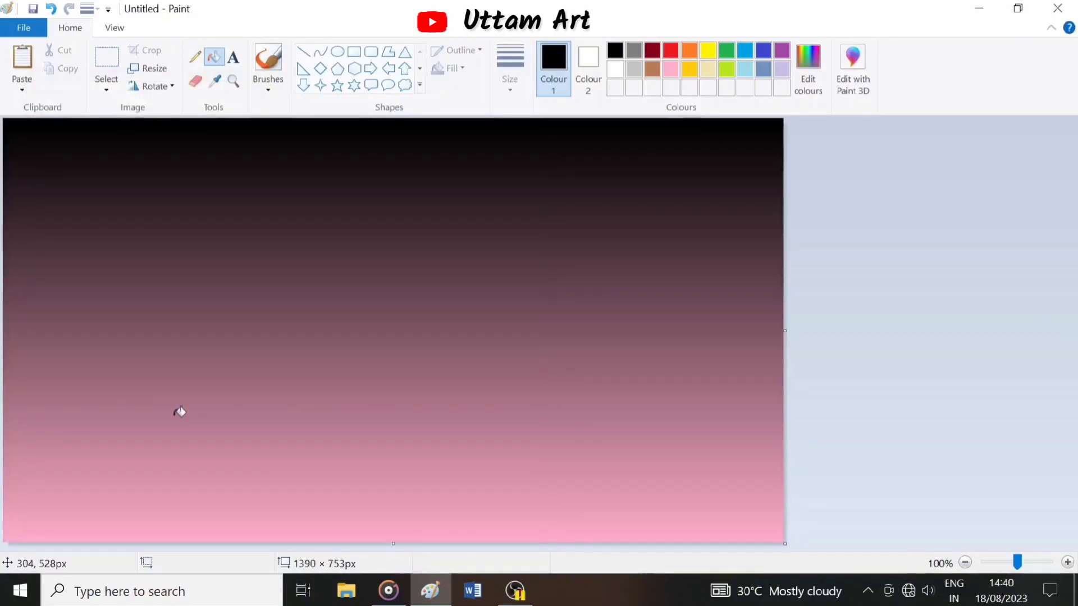
Select the whole gradient, squeeze it vertically into roughly the upper three fifths of the canvas and copy it
{"action": "left_click", "coordinate": [106, 58]}
{"action": "left_click", "coordinate": [106, 84]}
{"action": "left_click", "coordinate": [129, 183]}
{"action": "left_click_drag", "start_coordinate": [395, 541], "coordinate": [414, 377]}
{"action": "right_click", "coordinate": [387, 281]}
{"action": "left_click", "coordinate": [431, 315]}
Flip the pasted gradient copy vertically and move it, slightly shortened, onto the white area below the original
{"action": "right_click", "coordinate": [382, 277]}
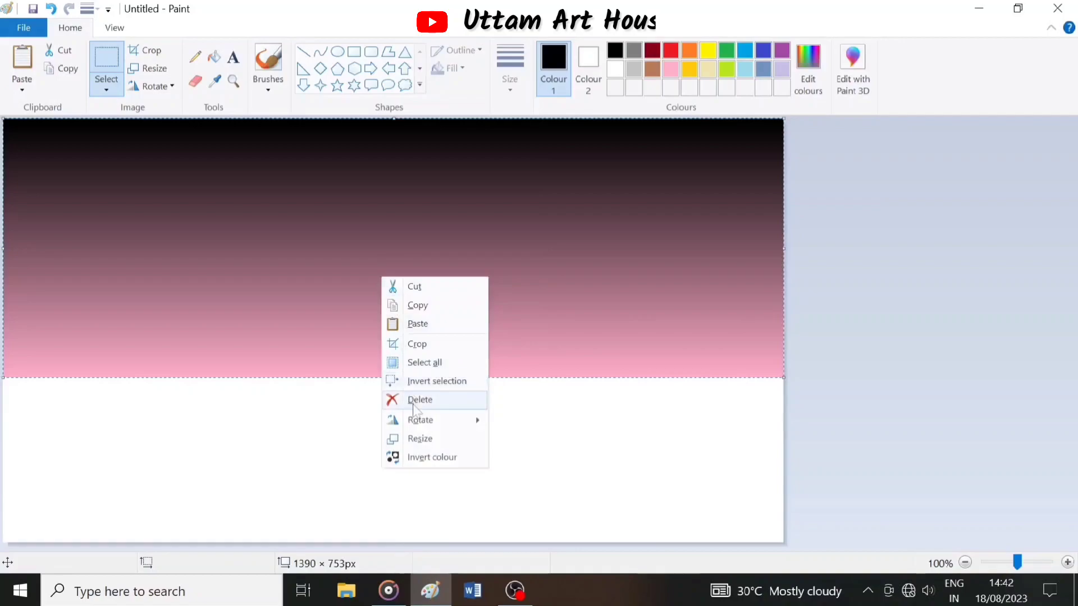
{"action": "mouse_move", "coordinate": [421, 421]}
{"action": "left_click", "coordinate": [548, 477]}
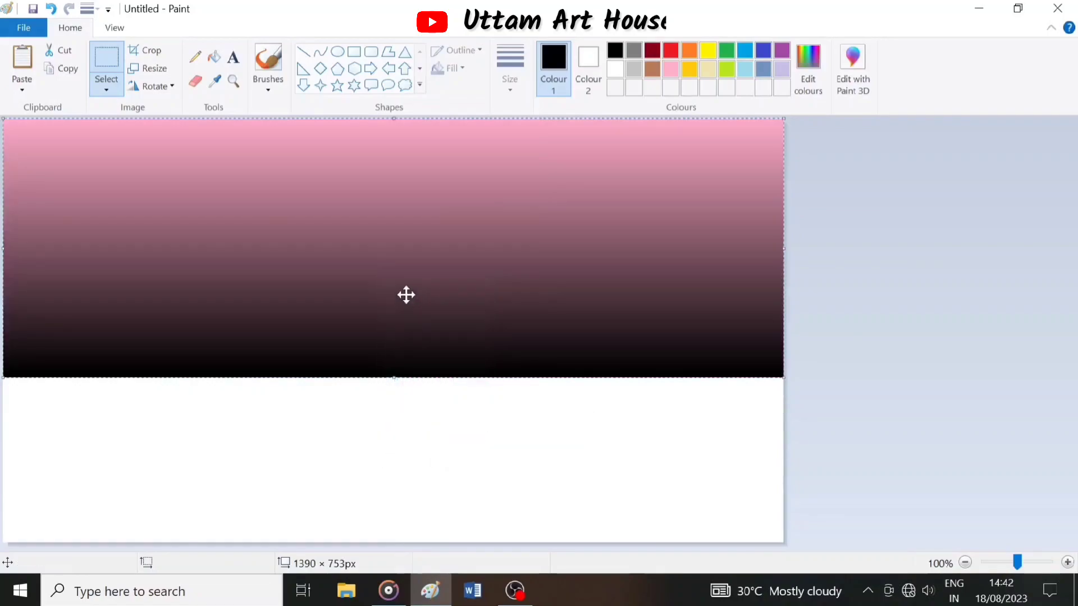
{"action": "left_click_drag", "start_coordinate": [393, 378], "coordinate": [397, 322]}
{"action": "left_click_drag", "start_coordinate": [416, 254], "coordinate": [416, 517]}
Stretch and align the flipped gradient so its pink edge meets the original and it covers the rest of the canvas
{"action": "left_click_drag", "start_coordinate": [785, 486], "coordinate": [815, 486]}
{"action": "left_click_drag", "start_coordinate": [554, 498], "coordinate": [530, 429]}
{"action": "left_click_drag", "start_coordinate": [384, 503], "coordinate": [405, 496]}
{"action": "left_click_drag", "start_coordinate": [386, 534], "coordinate": [393, 499]}
{"action": "left_click_drag", "start_coordinate": [402, 481], "coordinate": [388, 550]}
{"action": "left_click_drag", "start_coordinate": [399, 499], "coordinate": [400, 501]}
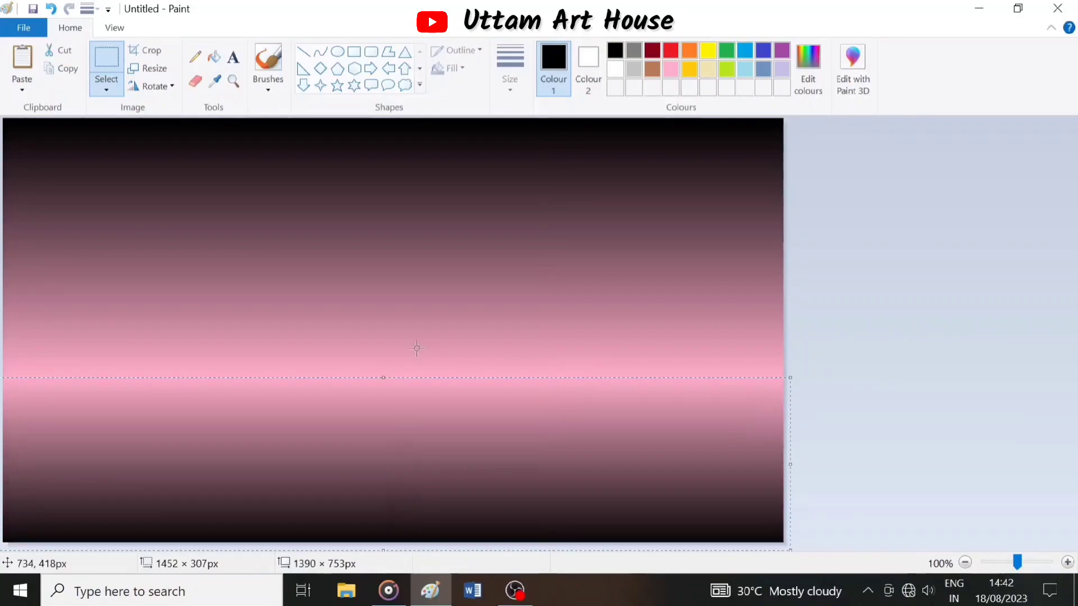
{"action": "left_click", "coordinate": [430, 335]}
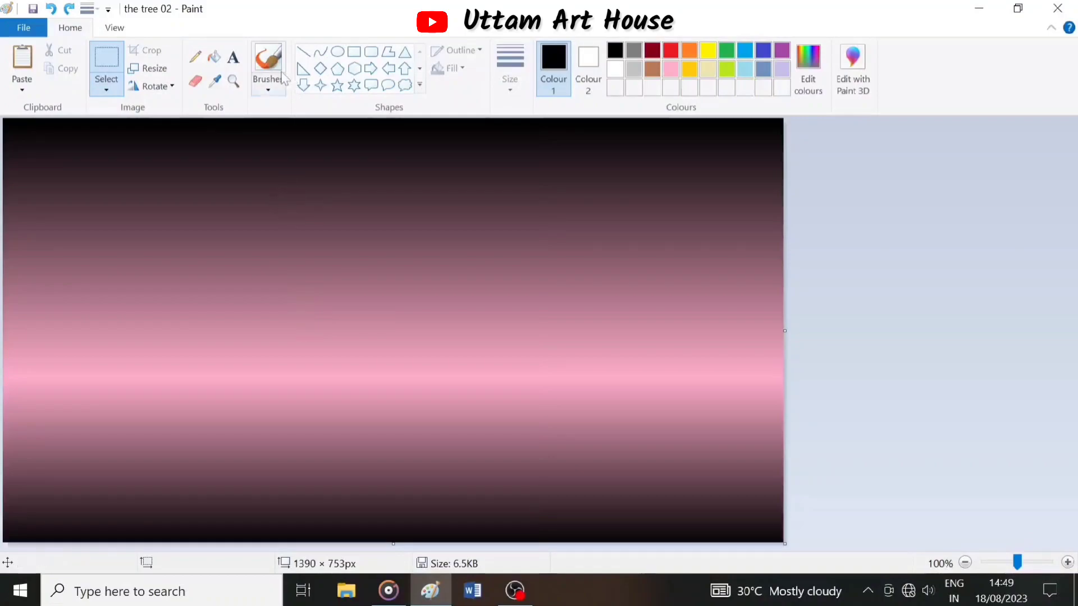
Paint a wide black mound with tapered ends across the middle of the pink band using the thickest brush
{"action": "left_click", "coordinate": [275, 67]}
{"action": "left_click", "coordinate": [510, 68]}
{"action": "left_click", "coordinate": [522, 217]}
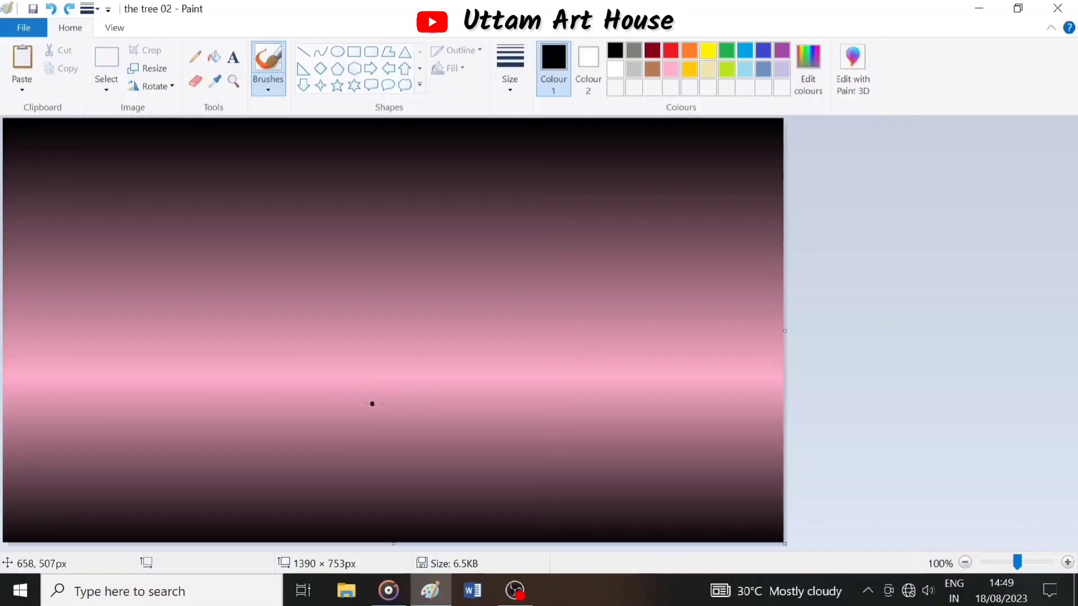
{"action": "mouse_move", "coordinate": [383, 395]}
{"action": "left_mouse_down"}
{"action": "mouse_move", "coordinate": [305, 397]}
{"action": "mouse_move", "coordinate": [416, 394]}
{"action": "mouse_move", "coordinate": [320, 412]}
{"action": "mouse_move", "coordinate": [246, 407]}
{"action": "mouse_move", "coordinate": [276, 407]}
{"action": "mouse_move", "coordinate": [257, 418]}
{"action": "mouse_move", "coordinate": [296, 413]}
{"action": "mouse_move", "coordinate": [240, 408]}
{"action": "mouse_move", "coordinate": [337, 390]}
{"action": "mouse_move", "coordinate": [296, 400]}
{"action": "mouse_move", "coordinate": [340, 400]}
{"action": "mouse_move", "coordinate": [325, 395]}
{"action": "mouse_move", "coordinate": [335, 391]}
{"action": "mouse_move", "coordinate": [335, 401]}
{"action": "mouse_move", "coordinate": [386, 410]}
{"action": "mouse_move", "coordinate": [340, 404]}
{"action": "mouse_move", "coordinate": [457, 415]}
{"action": "left_mouse_up"}
{"action": "mouse_move", "coordinate": [377, 386]}
{"action": "left_mouse_down"}
{"action": "mouse_move", "coordinate": [518, 405]}
{"action": "mouse_move", "coordinate": [419, 408]}
{"action": "mouse_move", "coordinate": [475, 402]}
{"action": "mouse_move", "coordinate": [461, 413]}
{"action": "mouse_move", "coordinate": [471, 415]}
{"action": "mouse_move", "coordinate": [392, 400]}
{"action": "mouse_move", "coordinate": [492, 403]}
{"action": "mouse_move", "coordinate": [314, 412]}
{"action": "left_mouse_up"}
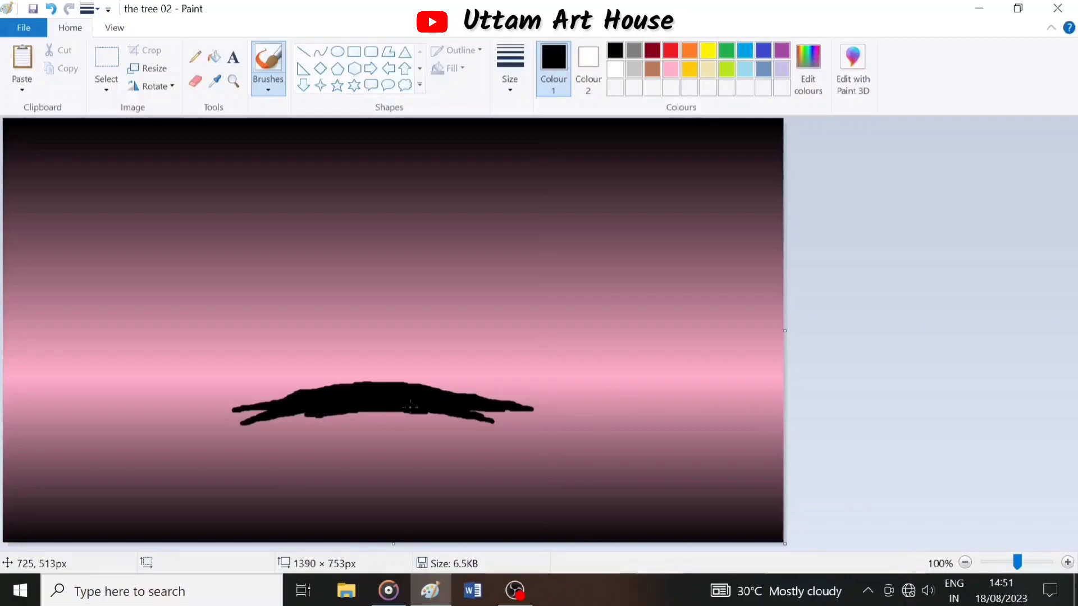
{"action": "mouse_move", "coordinate": [460, 400]}
{"action": "left_mouse_down"}
{"action": "mouse_move", "coordinate": [410, 403]}
{"action": "mouse_move", "coordinate": [465, 399]}
{"action": "mouse_move", "coordinate": [360, 383]}
{"action": "mouse_move", "coordinate": [473, 399]}
{"action": "mouse_move", "coordinate": [314, 392]}
{"action": "mouse_move", "coordinate": [473, 397]}
{"action": "mouse_move", "coordinate": [418, 386]}
{"action": "left_mouse_up"}
{"action": "mouse_move", "coordinate": [322, 386]}
{"action": "left_mouse_down"}
{"action": "mouse_move", "coordinate": [438, 389]}
{"action": "mouse_move", "coordinate": [373, 386]}
{"action": "mouse_move", "coordinate": [422, 386]}
{"action": "mouse_move", "coordinate": [462, 408]}
{"action": "left_mouse_up"}
{"action": "left_click_drag", "start_coordinate": [372, 403], "coordinate": [314, 406]}
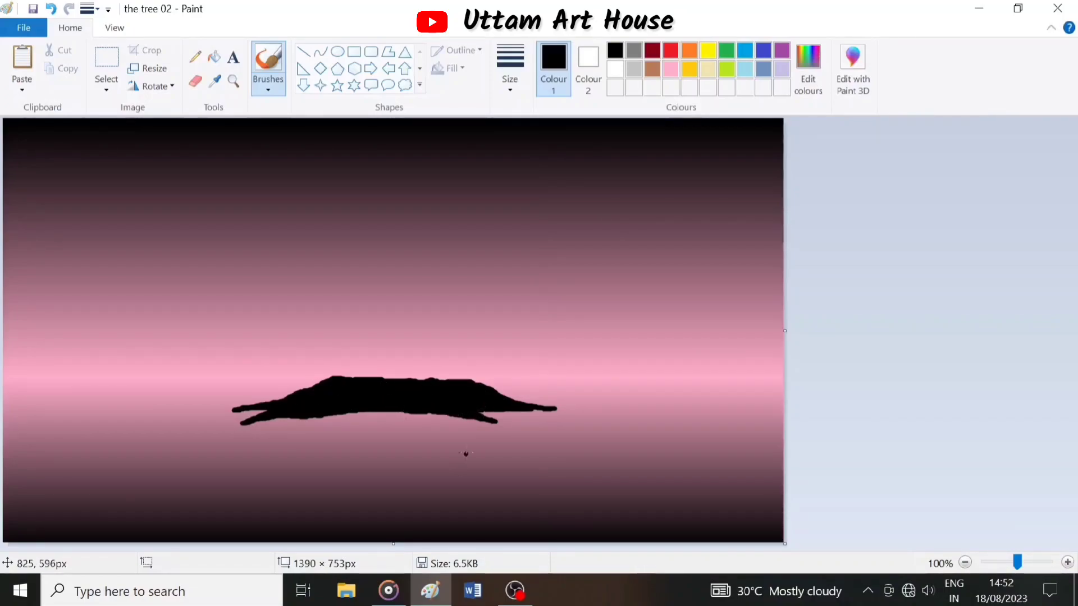
Undo the last two strokes and extend the mound's ends with thin pointed tips using a thinner brush
{"action": "key", "text": "ctrl+z"}
{"action": "key", "text": "ctrl+z"}
{"action": "left_click", "coordinate": [510, 73]}
{"action": "left_click", "coordinate": [534, 188]}
{"action": "mouse_move", "coordinate": [502, 413]}
{"action": "left_mouse_down"}
{"action": "mouse_move", "coordinate": [473, 411]}
{"action": "mouse_move", "coordinate": [509, 409]}
{"action": "left_mouse_up"}
{"action": "key", "text": "ctrl+z"}
{"action": "left_click_drag", "start_coordinate": [255, 419], "coordinate": [239, 426]}
Paint a second, flatter black mound with pointed ends near the canvas's lower-left corner
{"action": "mouse_move", "coordinate": [96, 457]}
{"action": "left_mouse_down"}
{"action": "mouse_move", "coordinate": [265, 470]}
{"action": "mouse_move", "coordinate": [26, 479]}
{"action": "mouse_move", "coordinate": [164, 474]}
{"action": "left_mouse_up"}
{"action": "left_click_drag", "start_coordinate": [75, 473], "coordinate": [232, 474]}
{"action": "left_click_drag", "start_coordinate": [61, 480], "coordinate": [294, 469]}
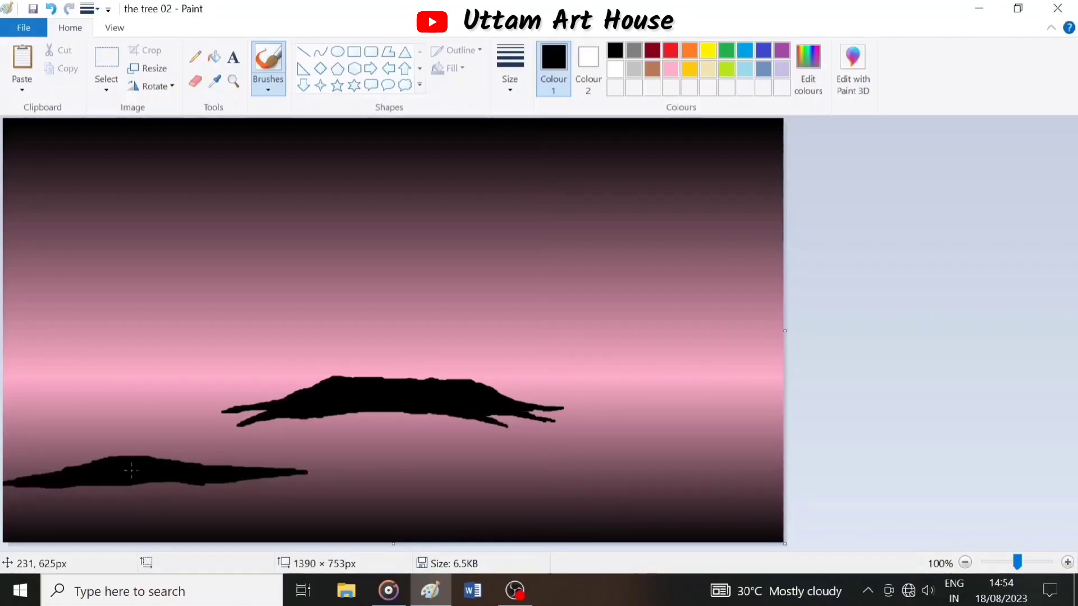
{"action": "left_click_drag", "start_coordinate": [132, 478], "coordinate": [61, 498]}
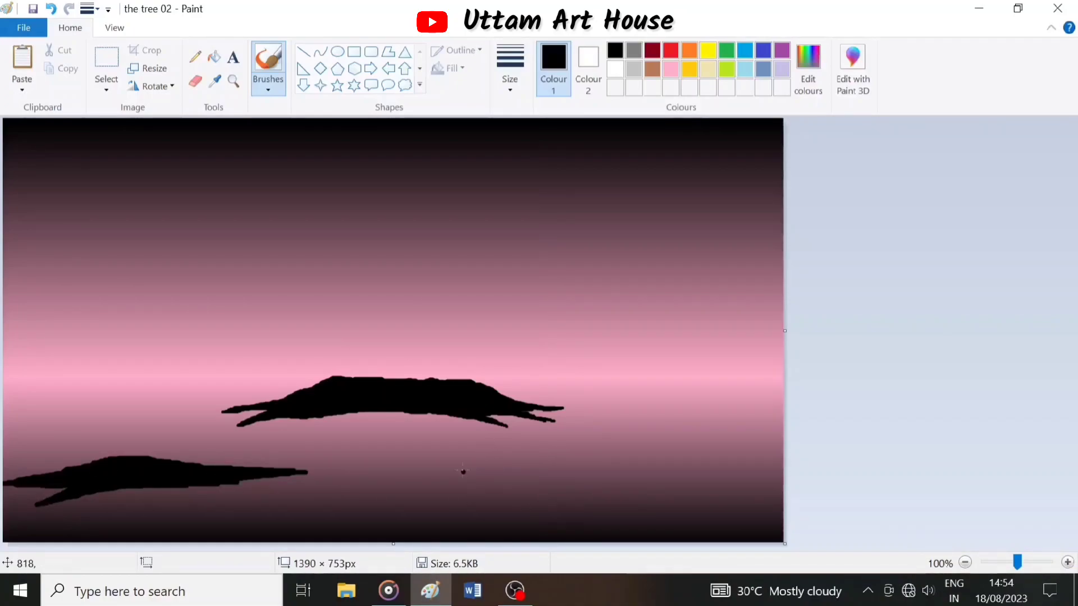
{"action": "key", "text": "ctrl+z"}
Paint a black tree trunk rising from the central mound and splitting into two main branches
{"action": "mouse_move", "coordinate": [385, 385]}
{"action": "left_mouse_down"}
{"action": "mouse_move", "coordinate": [357, 306]}
{"action": "mouse_move", "coordinate": [332, 282]}
{"action": "left_mouse_up"}
{"action": "left_click", "coordinate": [510, 67]}
{"action": "left_click", "coordinate": [532, 186]}
{"action": "left_click_drag", "start_coordinate": [384, 345], "coordinate": [388, 273]}
{"action": "left_click_drag", "start_coordinate": [387, 313], "coordinate": [410, 271]}
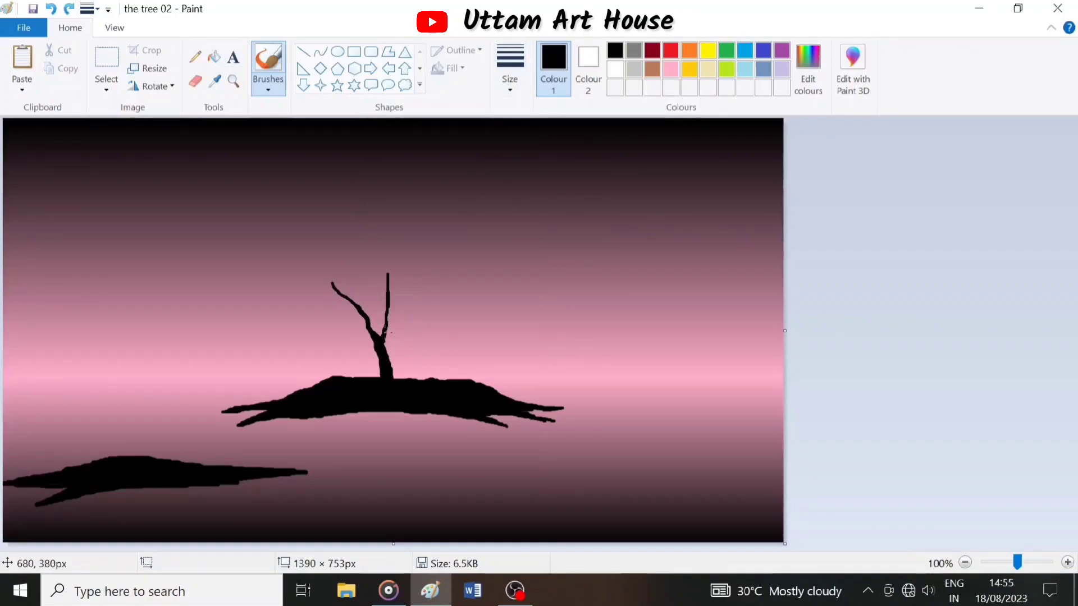
Add thin black side branches and twigs to both main branches to form the bare tree crown
{"action": "left_click_drag", "start_coordinate": [383, 332], "coordinate": [403, 299]}
{"action": "key", "text": "ctrl+z"}
{"action": "mouse_move", "coordinate": [404, 279]}
{"action": "left_mouse_down"}
{"action": "mouse_move", "coordinate": [402, 297]}
{"action": "mouse_move", "coordinate": [387, 247]}
{"action": "left_mouse_up"}
{"action": "left_click_drag", "start_coordinate": [387, 297], "coordinate": [375, 260]}
{"action": "mouse_move", "coordinate": [378, 274]}
{"action": "left_mouse_down"}
{"action": "mouse_move", "coordinate": [352, 242]}
{"action": "mouse_move", "coordinate": [341, 249]}
{"action": "left_mouse_up"}
{"action": "key", "text": "ctrl+z"}
{"action": "mouse_move", "coordinate": [350, 298]}
{"action": "left_mouse_down"}
{"action": "mouse_move", "coordinate": [336, 269]}
{"action": "mouse_move", "coordinate": [375, 229]}
{"action": "left_mouse_up"}
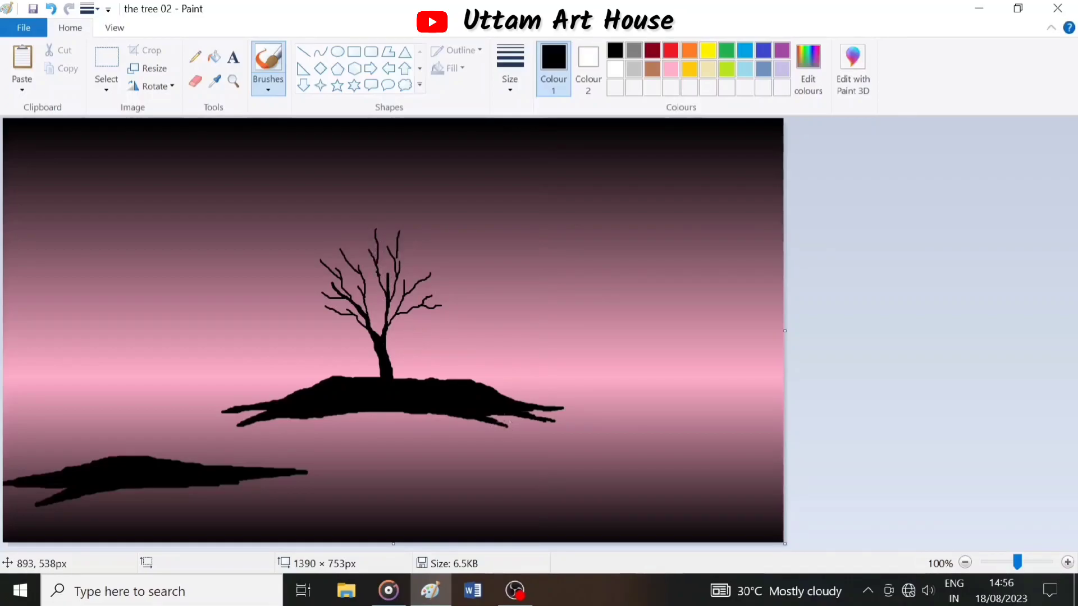
Spray bright pink foliage over the tree's branches with the Airbrush at the largest size
{"action": "left_click", "coordinate": [808, 70]}
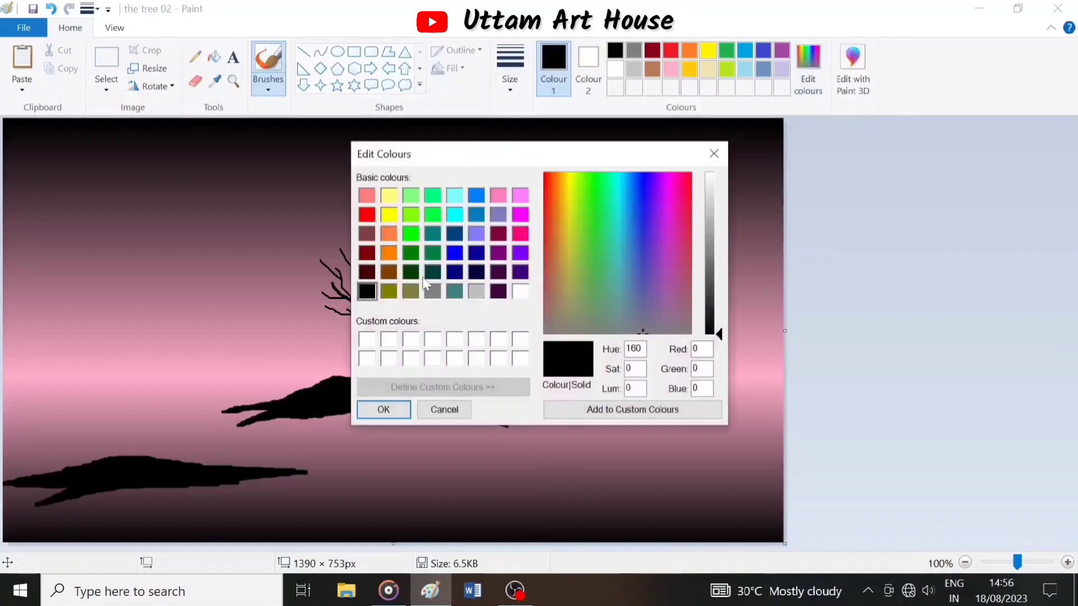
{"action": "left_click", "coordinate": [519, 235]}
{"action": "left_click", "coordinate": [384, 409]}
{"action": "left_click", "coordinate": [269, 83]}
{"action": "left_click", "coordinate": [335, 118]}
{"action": "left_click", "coordinate": [510, 70]}
{"action": "left_click", "coordinate": [548, 214]}
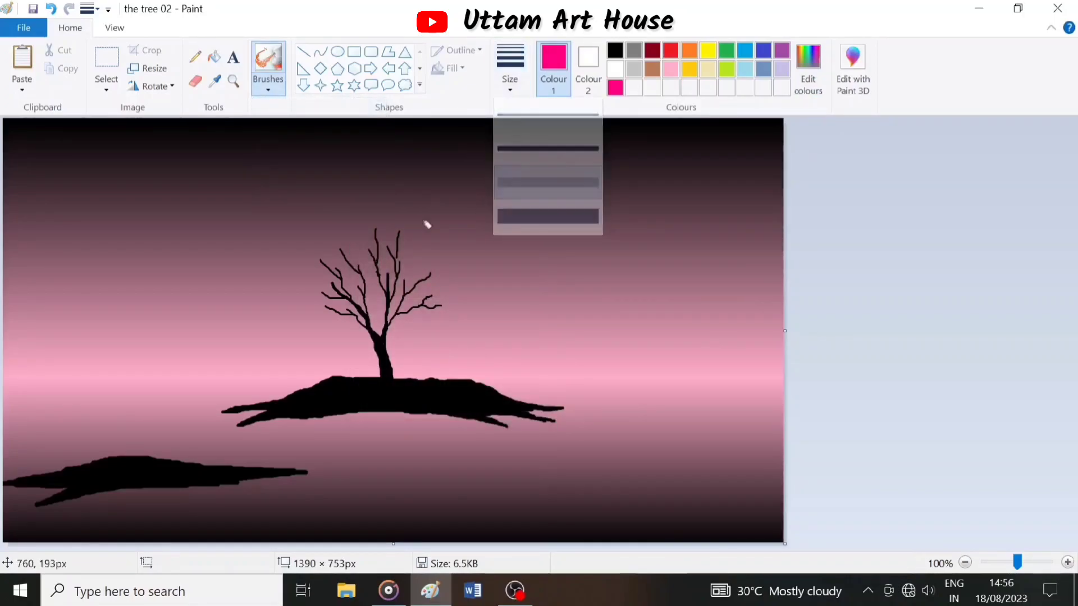
{"action": "left_click", "coordinate": [377, 235]}
{"action": "mouse_move", "coordinate": [401, 226]}
{"action": "left_mouse_down"}
{"action": "mouse_move", "coordinate": [353, 252]}
{"action": "mouse_move", "coordinate": [351, 265]}
{"action": "mouse_move", "coordinate": [325, 278]}
{"action": "mouse_move", "coordinate": [320, 293]}
{"action": "mouse_move", "coordinate": [362, 301]}
{"action": "mouse_move", "coordinate": [377, 221]}
{"action": "mouse_move", "coordinate": [374, 238]}
{"action": "mouse_move", "coordinate": [403, 282]}
{"action": "mouse_move", "coordinate": [349, 302]}
{"action": "mouse_move", "coordinate": [329, 296]}
{"action": "mouse_move", "coordinate": [358, 257]}
{"action": "mouse_move", "coordinate": [319, 266]}
{"action": "mouse_move", "coordinate": [404, 267]}
{"action": "mouse_move", "coordinate": [414, 241]}
{"action": "mouse_move", "coordinate": [457, 284]}
{"action": "mouse_move", "coordinate": [419, 280]}
{"action": "mouse_move", "coordinate": [388, 252]}
{"action": "mouse_move", "coordinate": [358, 277]}
{"action": "mouse_move", "coordinate": [455, 294]}
{"action": "mouse_move", "coordinate": [453, 277]}
{"action": "mouse_move", "coordinate": [388, 279]}
{"action": "mouse_move", "coordinate": [402, 274]}
{"action": "mouse_move", "coordinate": [388, 251]}
{"action": "mouse_move", "coordinate": [370, 281]}
{"action": "mouse_move", "coordinate": [327, 306]}
{"action": "mouse_move", "coordinate": [396, 293]}
{"action": "left_mouse_up"}
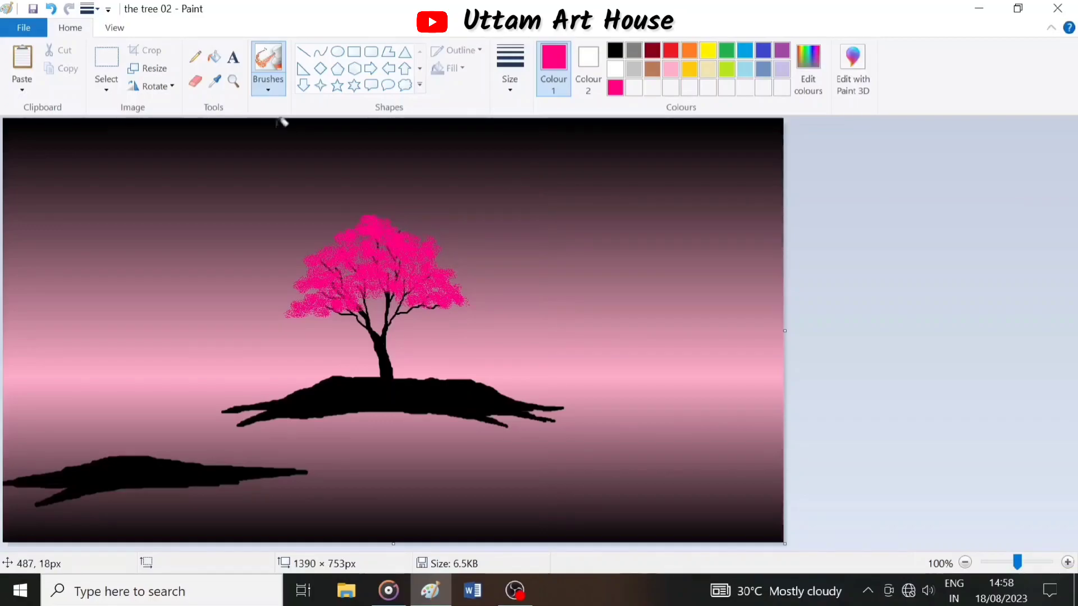
Shade the foliage with a darker pink spray and touch it up with bright pink
{"action": "left_click", "coordinate": [616, 50]}
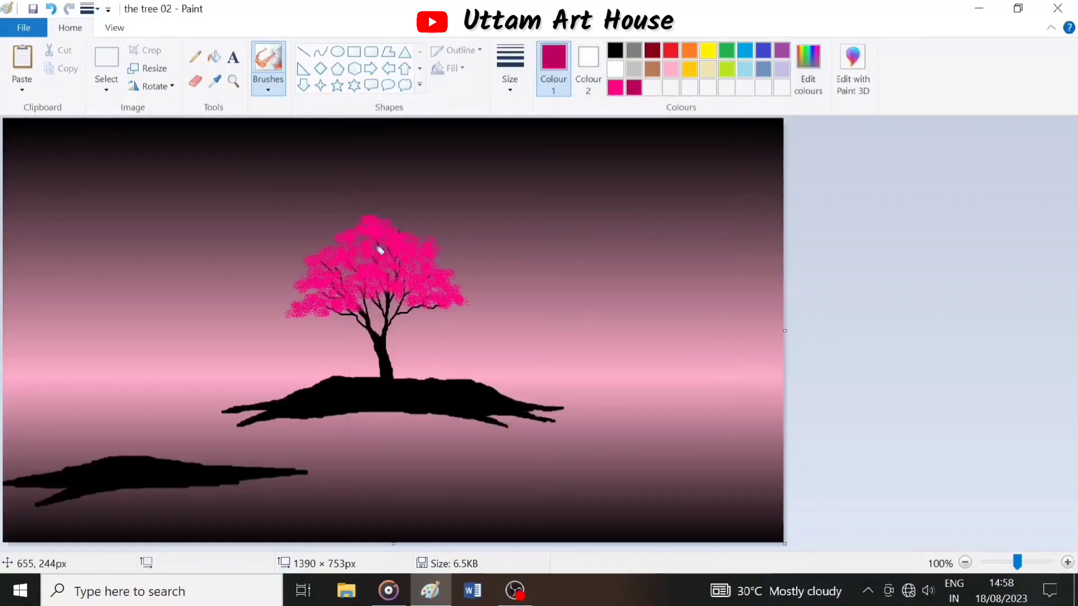
{"action": "left_click_drag", "start_coordinate": [334, 305], "coordinate": [307, 311]}
{"action": "left_click_drag", "start_coordinate": [397, 297], "coordinate": [418, 301]}
{"action": "left_click_drag", "start_coordinate": [326, 274], "coordinate": [356, 270]}
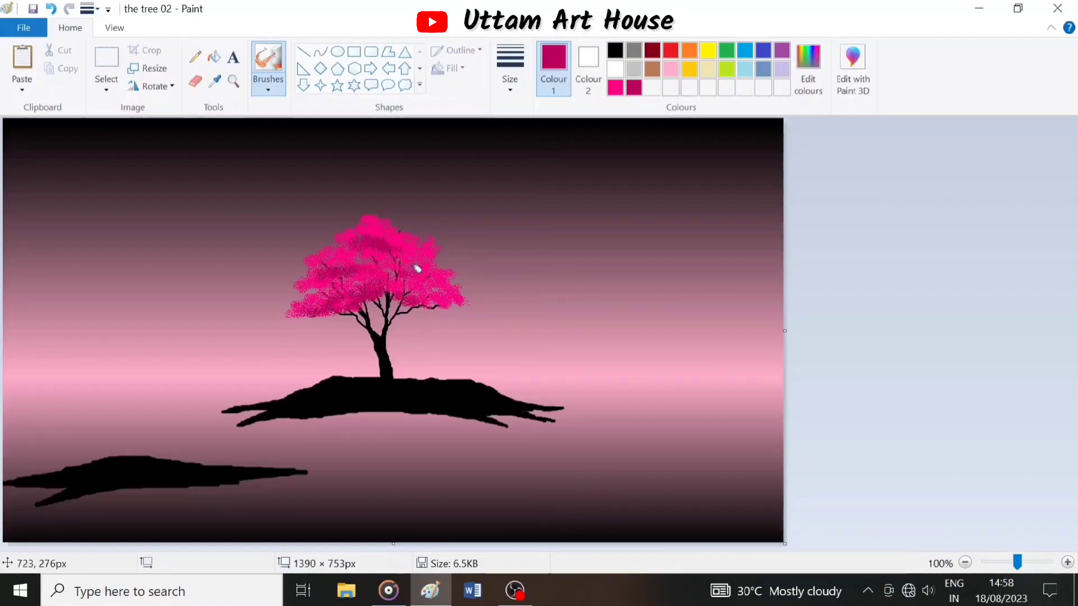
{"action": "left_click_drag", "start_coordinate": [383, 236], "coordinate": [365, 260]}
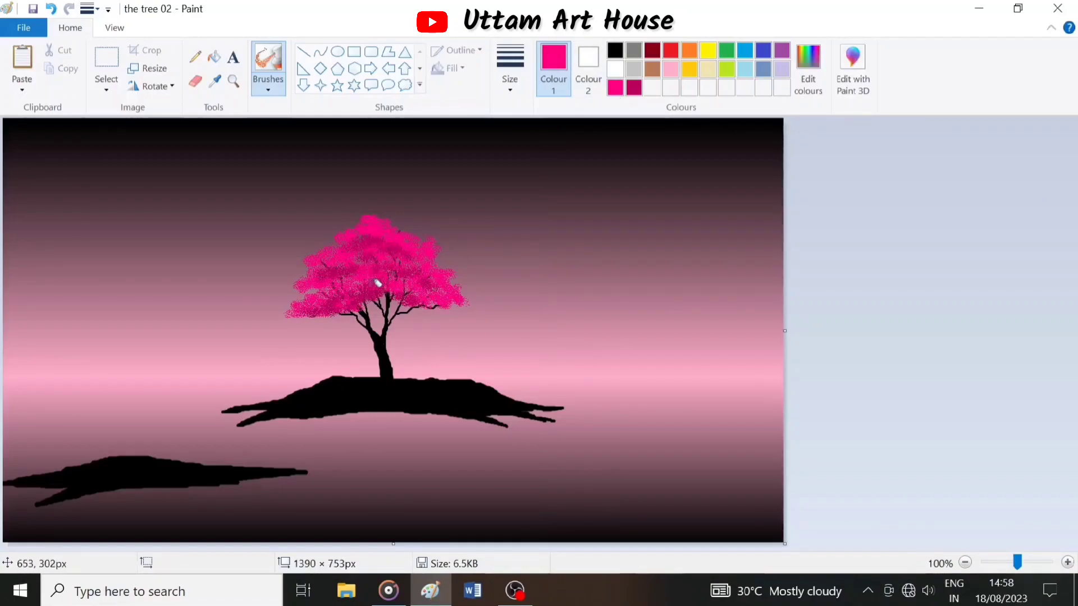
{"action": "left_click", "coordinate": [633, 90]}
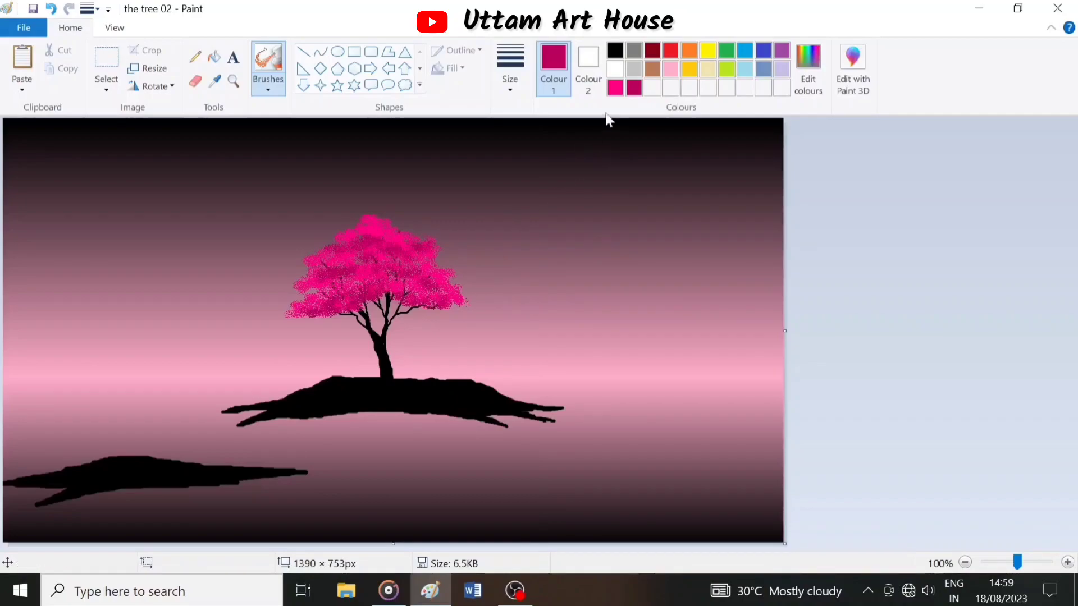
{"action": "left_click", "coordinate": [615, 87]}
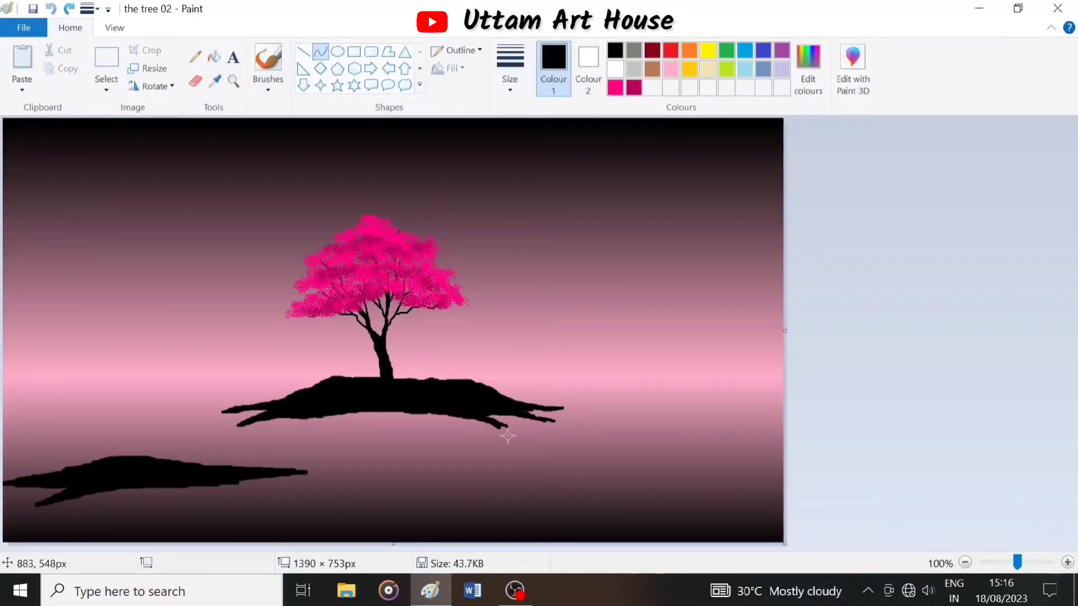
Draw black curves outlining a bending path from the central mound down to the canvas's lower edge
{"action": "left_click_drag", "start_coordinate": [485, 421], "coordinate": [345, 537]}
{"action": "mouse_move", "coordinate": [426, 471]}
{"action": "left_mouse_down"}
{"action": "mouse_move", "coordinate": [625, 452]}
{"action": "mouse_move", "coordinate": [682, 491]}
{"action": "left_mouse_up"}
{"action": "left_click_drag", "start_coordinate": [436, 414], "coordinate": [165, 559]}
{"action": "mouse_move", "coordinate": [399, 456]}
{"action": "left_mouse_down"}
{"action": "mouse_move", "coordinate": [538, 441]}
{"action": "mouse_move", "coordinate": [606, 475]}
{"action": "left_mouse_up"}
{"action": "key", "text": "ctrl+z"}
{"action": "left_click_drag", "start_coordinate": [467, 414], "coordinate": [159, 552]}
{"action": "mouse_move", "coordinate": [314, 483]}
{"action": "left_mouse_down"}
{"action": "mouse_move", "coordinate": [590, 465]}
{"action": "mouse_move", "coordinate": [407, 517]}
{"action": "mouse_move", "coordinate": [472, 517]}
{"action": "mouse_move", "coordinate": [586, 471]}
{"action": "mouse_move", "coordinate": [499, 466]}
{"action": "mouse_move", "coordinate": [481, 425]}
{"action": "left_mouse_up"}
Paint the inside of the curved path solid black and tidy its lower edge with a straight line
{"action": "left_click", "coordinate": [268, 61]}
{"action": "left_click", "coordinate": [510, 67]}
{"action": "left_click", "coordinate": [548, 216]}
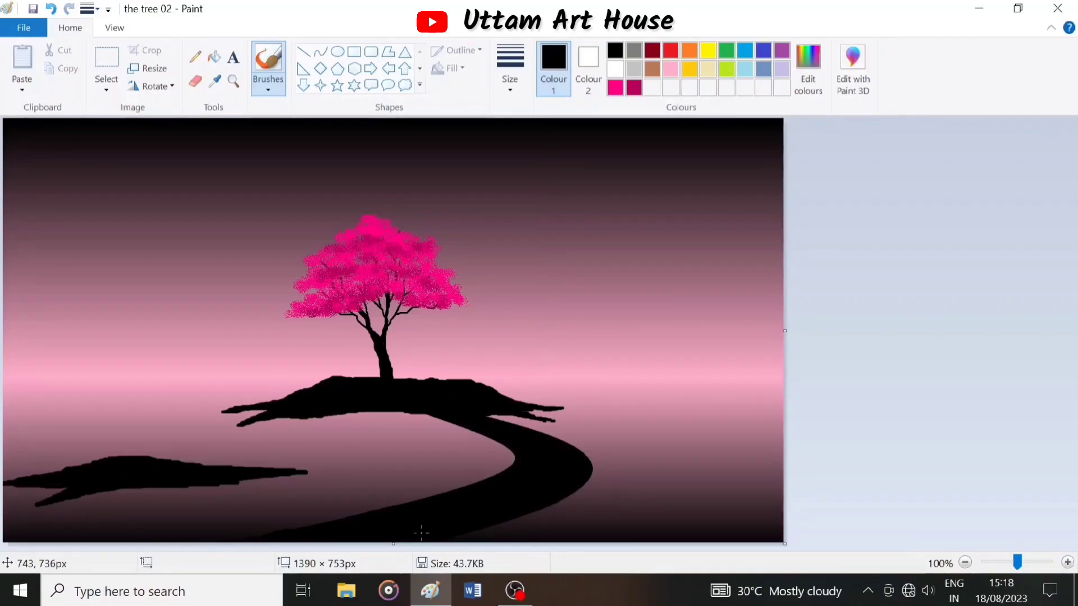
{"action": "left_click", "coordinate": [309, 58]}
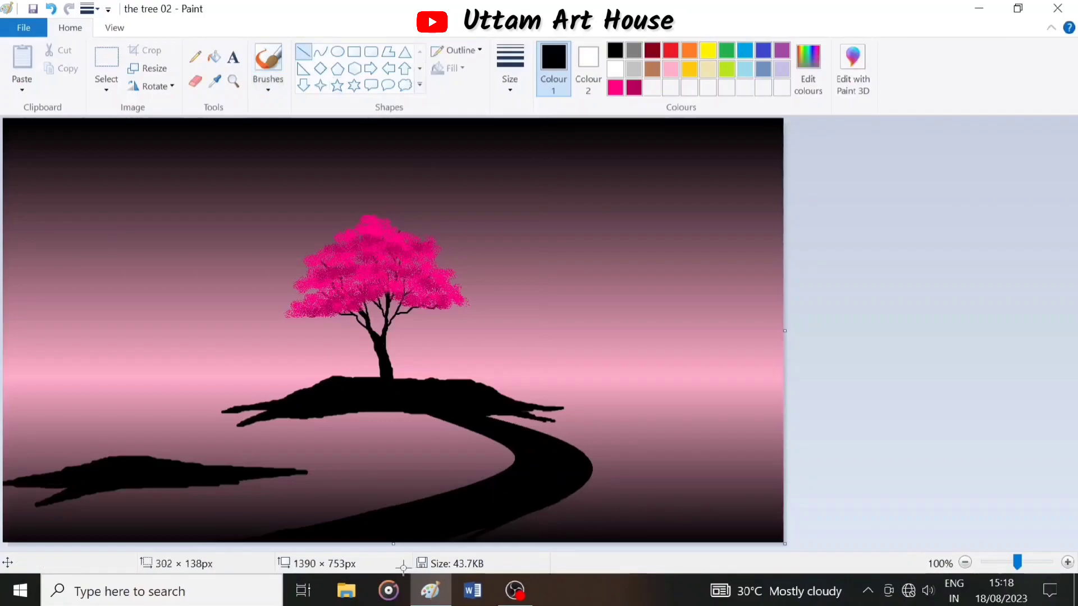
{"action": "left_click", "coordinate": [269, 58]}
{"action": "left_click_drag", "start_coordinate": [484, 522], "coordinate": [396, 543]}
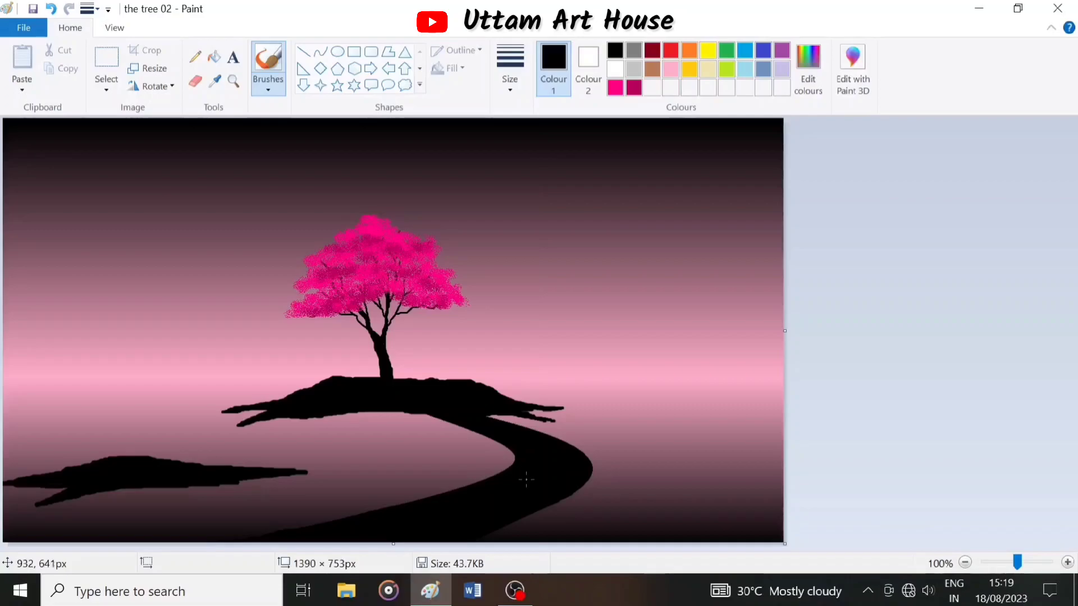
Mix a very dark green and paint a border along the inner edge of the curved path
{"action": "left_click", "coordinate": [808, 69]}
{"action": "left_click", "coordinate": [410, 272]}
{"action": "left_click_drag", "start_coordinate": [717, 315], "coordinate": [717, 322]}
{"action": "left_click", "coordinate": [384, 409]}
{"action": "left_click", "coordinate": [510, 68]}
{"action": "left_click", "coordinate": [516, 215]}
{"action": "mouse_move", "coordinate": [400, 413]}
{"action": "left_mouse_down"}
{"action": "mouse_move", "coordinate": [509, 450]}
{"action": "mouse_move", "coordinate": [480, 480]}
{"action": "mouse_move", "coordinate": [400, 513]}
{"action": "left_mouse_up"}
{"action": "mouse_move", "coordinate": [298, 526]}
{"action": "left_mouse_down"}
{"action": "mouse_move", "coordinate": [506, 467]}
{"action": "mouse_move", "coordinate": [382, 414]}
{"action": "mouse_move", "coordinate": [450, 425]}
{"action": "mouse_move", "coordinate": [506, 458]}
{"action": "mouse_move", "coordinate": [496, 464]}
{"action": "left_mouse_up"}
{"action": "mouse_move", "coordinate": [437, 486]}
{"action": "left_mouse_down"}
{"action": "mouse_move", "coordinate": [238, 534]}
{"action": "mouse_move", "coordinate": [277, 526]}
{"action": "left_mouse_up"}
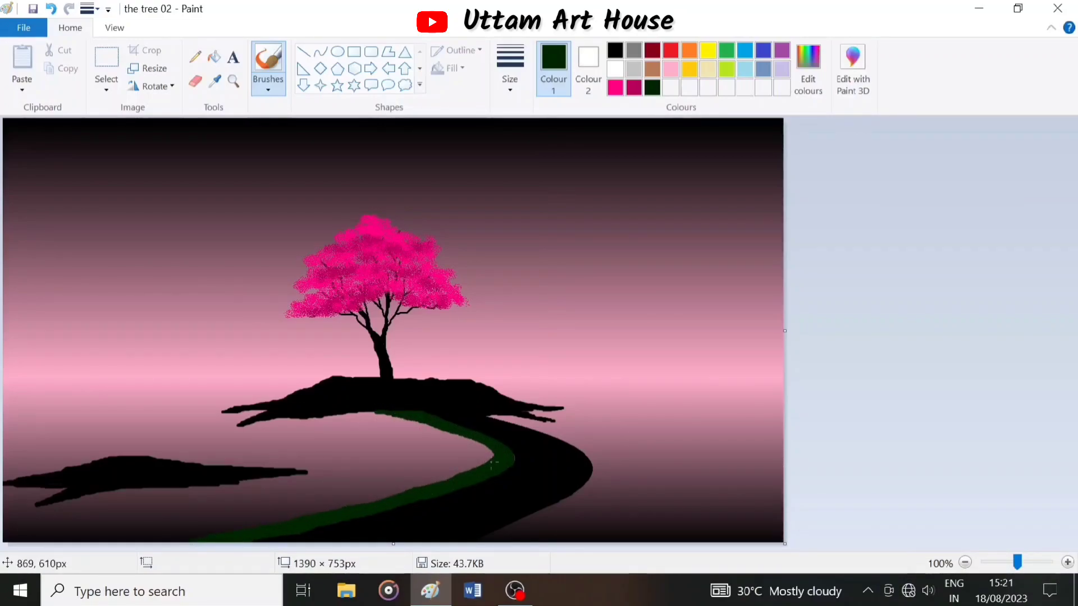
Draw dark green curves along the path's outer edge and paint them into a solid border
{"action": "left_click", "coordinate": [320, 52]}
{"action": "mouse_move", "coordinate": [487, 416]}
{"action": "left_mouse_down"}
{"action": "mouse_move", "coordinate": [454, 550]}
{"action": "mouse_move", "coordinate": [568, 534]}
{"action": "mouse_move", "coordinate": [456, 549]}
{"action": "mouse_move", "coordinate": [621, 474]}
{"action": "mouse_move", "coordinate": [646, 477]}
{"action": "left_mouse_up"}
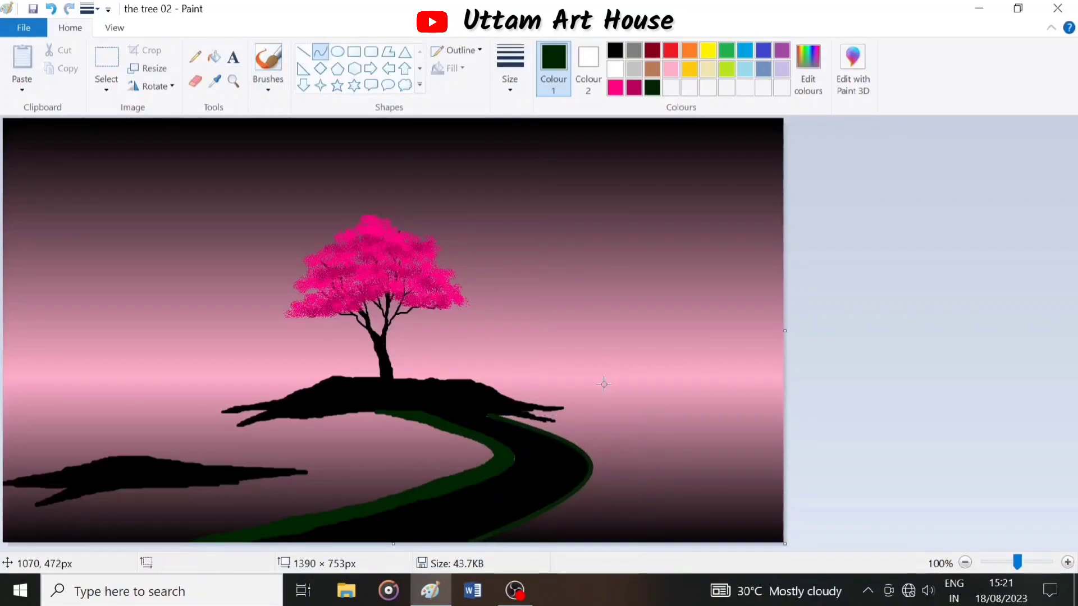
{"action": "left_click_drag", "start_coordinate": [576, 445], "coordinate": [623, 478]}
{"action": "left_click", "coordinate": [268, 58]}
{"action": "mouse_move", "coordinate": [574, 501]}
{"action": "left_mouse_down"}
{"action": "mouse_move", "coordinate": [551, 527]}
{"action": "mouse_move", "coordinate": [598, 467]}
{"action": "mouse_move", "coordinate": [603, 476]}
{"action": "left_mouse_up"}
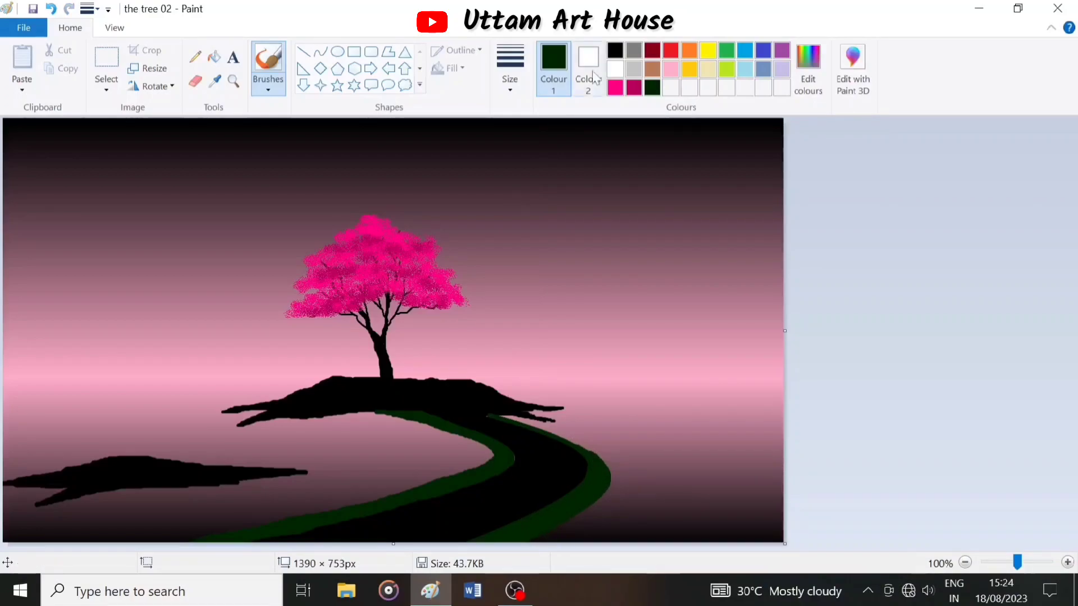
Texture the lower-left mound with dark green and black strokes using a different brush type
{"action": "left_click", "coordinate": [615, 50]}
{"action": "left_click", "coordinate": [652, 88]}
{"action": "left_click", "coordinate": [268, 89]}
{"action": "left_click", "coordinate": [372, 147]}
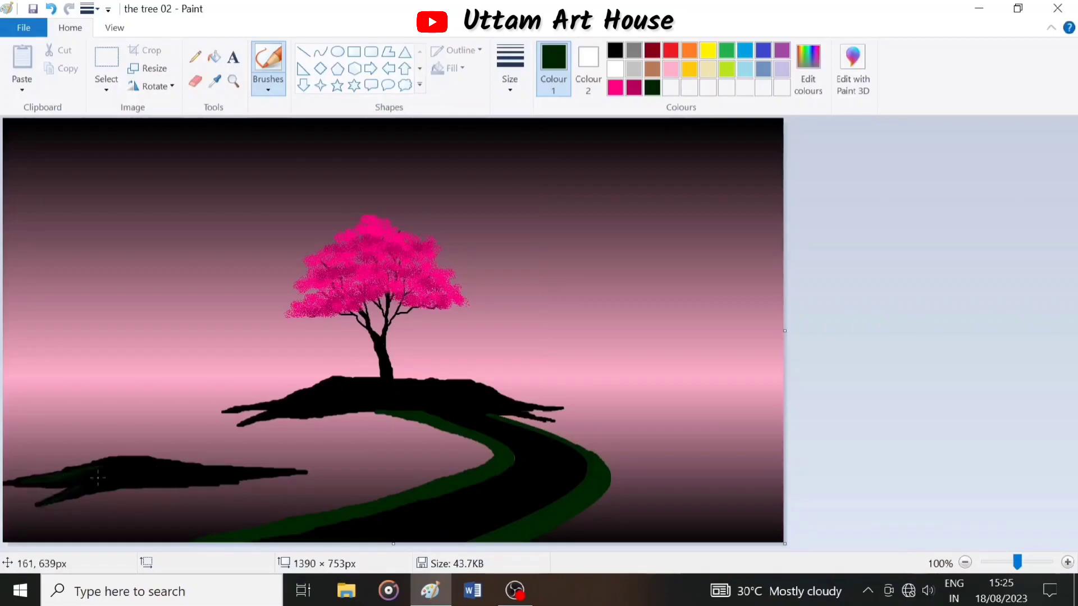
{"action": "left_click", "coordinate": [615, 51]}
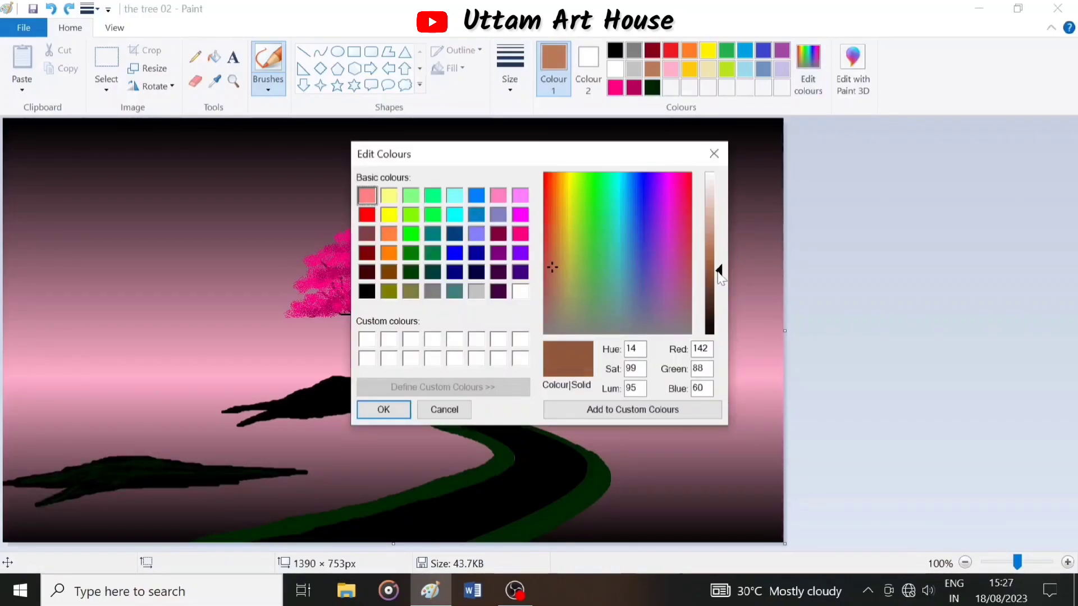
Close the path's upper end with a straight brown line and fill the path with the same brown
{"action": "left_click", "coordinate": [384, 409]}
{"action": "left_click", "coordinate": [303, 52]}
{"action": "left_click_drag", "start_coordinate": [425, 412], "coordinate": [487, 413]}
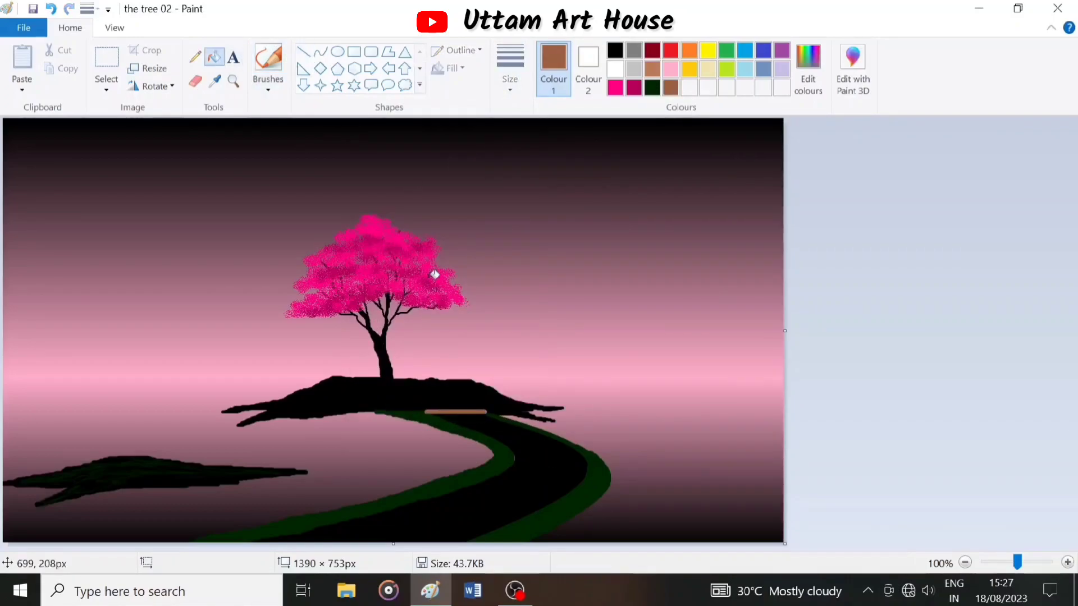
{"action": "left_click", "coordinate": [214, 57]}
{"action": "left_click", "coordinate": [539, 494]}
Thicken the dark green border along the path's inner edge with the brush
{"action": "left_click", "coordinate": [268, 61]}
{"action": "left_click", "coordinate": [652, 87]}
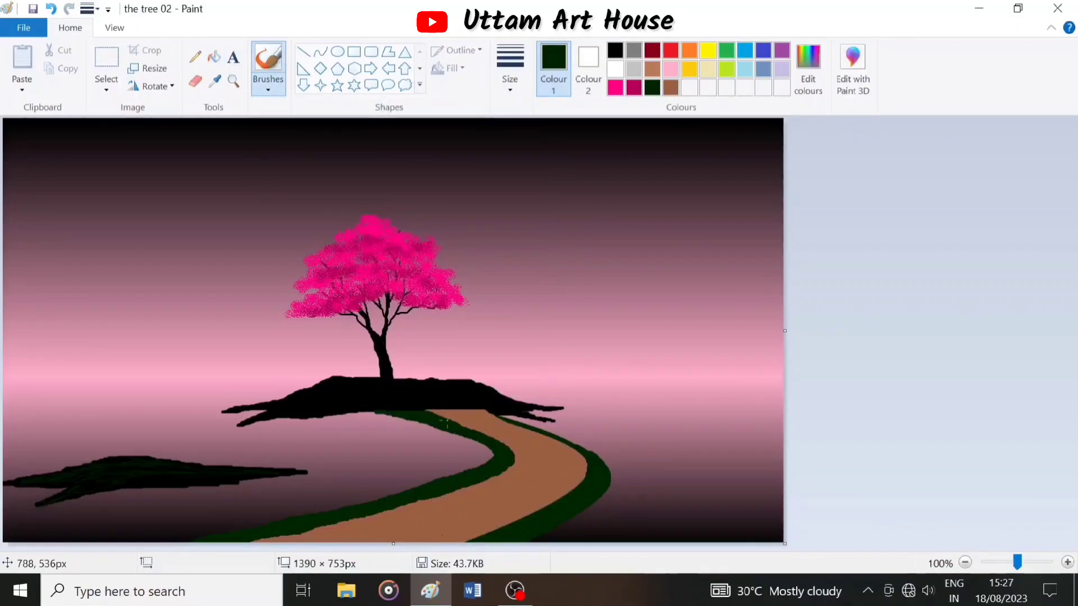
{"action": "mouse_move", "coordinate": [482, 448]}
{"action": "left_mouse_down"}
{"action": "mouse_move", "coordinate": [449, 479]}
{"action": "mouse_move", "coordinate": [319, 516]}
{"action": "left_mouse_up"}
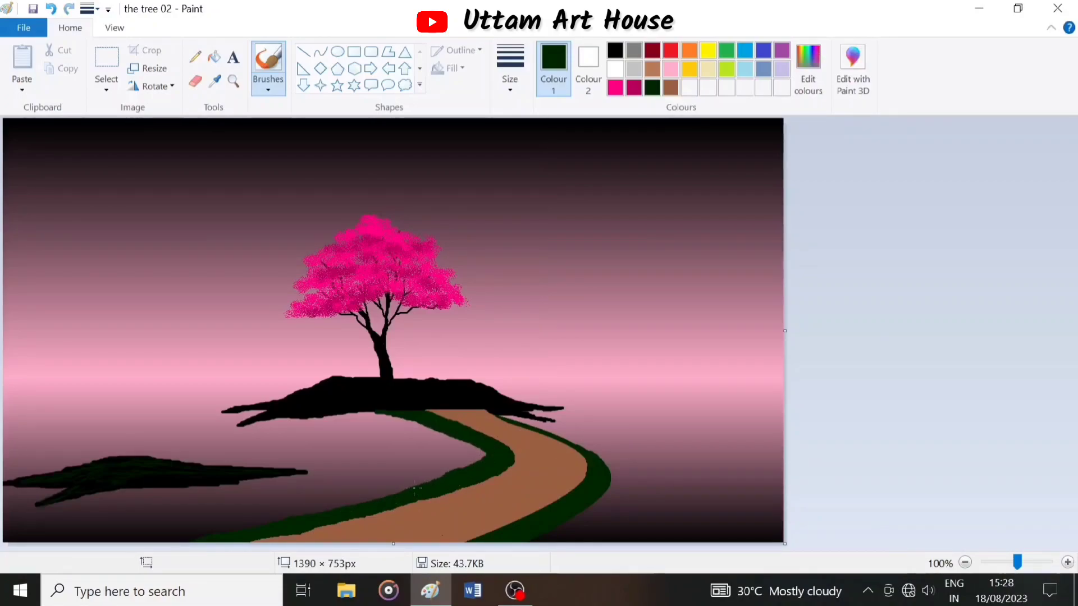
Extend the path's dark green outer border up to the central mound and choose another brush type
{"action": "left_click_drag", "start_coordinate": [508, 418], "coordinate": [576, 443]}
{"action": "left_click", "coordinate": [269, 84]}
{"action": "left_click", "coordinate": [365, 148]}
{"action": "left_click", "coordinate": [214, 58]}
{"action": "left_click", "coordinate": [363, 383]}
{"action": "key", "text": "ctrl+z"}
{"action": "left_click", "coordinate": [304, 52]}
{"action": "left_click_drag", "start_coordinate": [379, 378], "coordinate": [380, 378]}
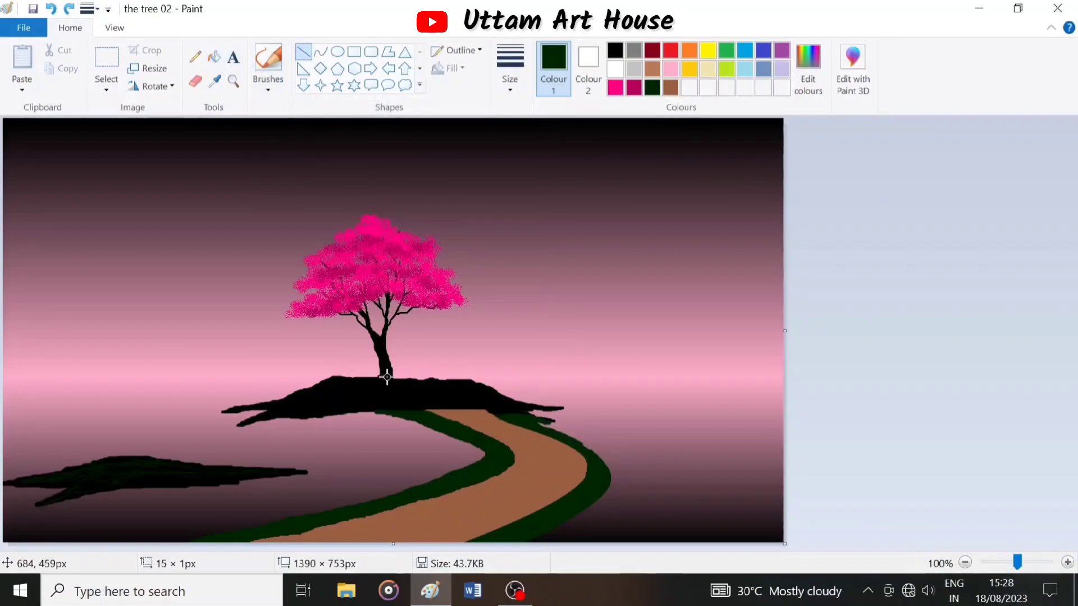
{"action": "left_click", "coordinate": [214, 57]}
{"action": "left_click", "coordinate": [365, 387]}
{"action": "key", "text": "ctrl+z"}
Texture the central mound under the tree with dark green brush strokes and touch up its lower right edge in black
{"action": "left_click", "coordinate": [268, 61]}
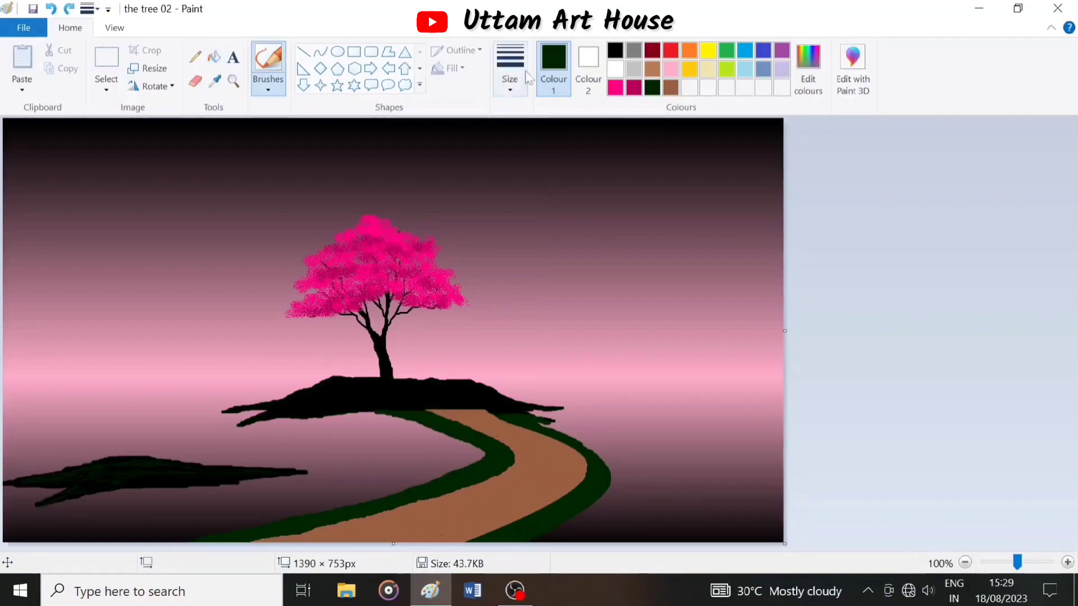
{"action": "mouse_move", "coordinate": [477, 389]}
{"action": "left_mouse_down"}
{"action": "mouse_move", "coordinate": [496, 395]}
{"action": "mouse_move", "coordinate": [460, 398]}
{"action": "mouse_move", "coordinate": [501, 404]}
{"action": "mouse_move", "coordinate": [339, 399]}
{"action": "mouse_move", "coordinate": [343, 389]}
{"action": "mouse_move", "coordinate": [527, 415]}
{"action": "left_mouse_up"}
{"action": "left_click", "coordinate": [616, 50]}
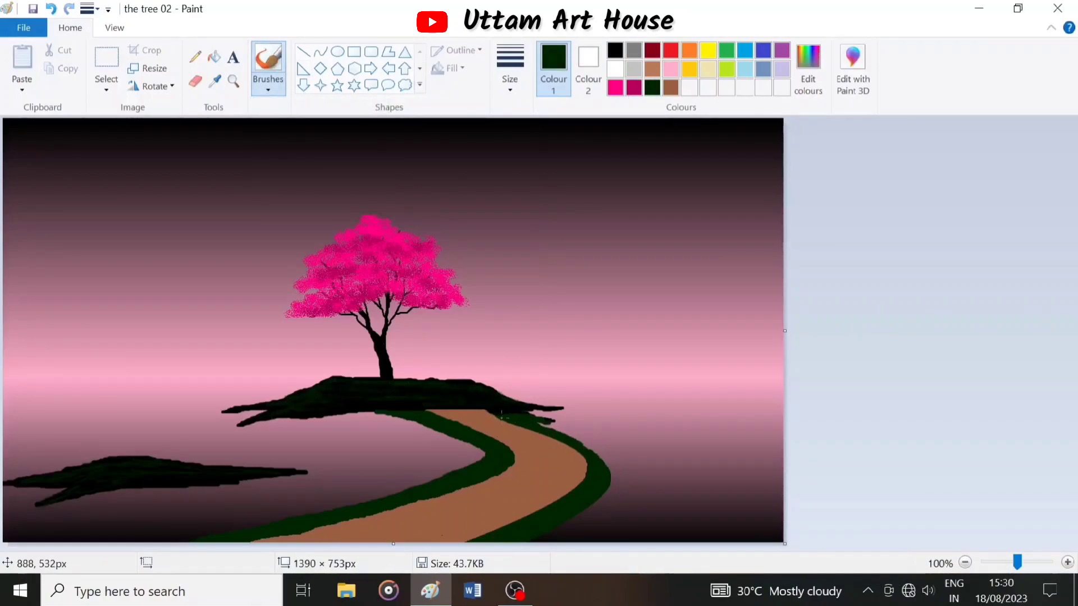
{"action": "mouse_move", "coordinate": [531, 414]}
{"action": "left_mouse_down"}
{"action": "mouse_move", "coordinate": [589, 449]}
{"action": "mouse_move", "coordinate": [559, 431]}
{"action": "left_mouse_up"}
{"action": "mouse_move", "coordinate": [444, 476]}
{"action": "left_mouse_down"}
{"action": "mouse_move", "coordinate": [428, 487]}
{"action": "mouse_move", "coordinate": [435, 479]}
{"action": "left_mouse_up"}
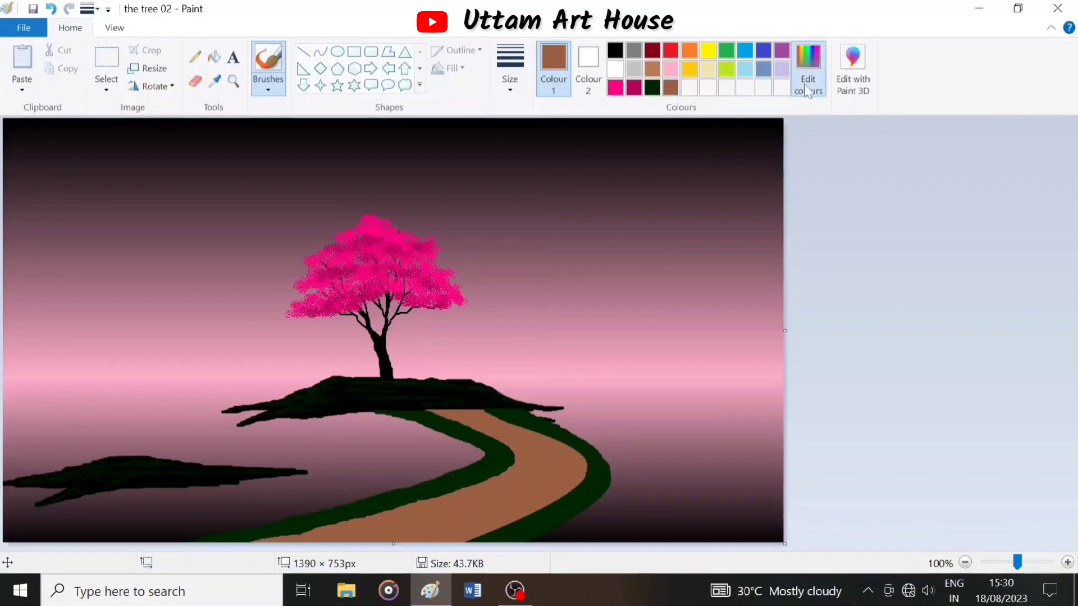
Draw thin dark brown plank lines across the path with the Line tool, and undo all except the uppermost ones
{"action": "left_click", "coordinate": [303, 51]}
{"action": "mouse_move", "coordinate": [455, 419]}
{"action": "left_mouse_down"}
{"action": "mouse_move", "coordinate": [549, 440]}
{"action": "mouse_move", "coordinate": [530, 453]}
{"action": "mouse_move", "coordinate": [573, 455]}
{"action": "mouse_move", "coordinate": [578, 479]}
{"action": "left_mouse_up"}
{"action": "left_click_drag", "start_coordinate": [509, 475], "coordinate": [562, 494]}
{"action": "left_click_drag", "start_coordinate": [476, 488], "coordinate": [525, 513]}
{"action": "left_click_drag", "start_coordinate": [439, 503], "coordinate": [482, 526]}
{"action": "key", "text": "ctrl+z"}
{"action": "key", "text": "ctrl+z"}
{"action": "key", "text": "ctrl+z"}
{"action": "key", "text": "ctrl+z"}
{"action": "key", "text": "ctrl+z"}
{"action": "key", "text": "ctrl+z"}
{"action": "key", "text": "ctrl+z"}
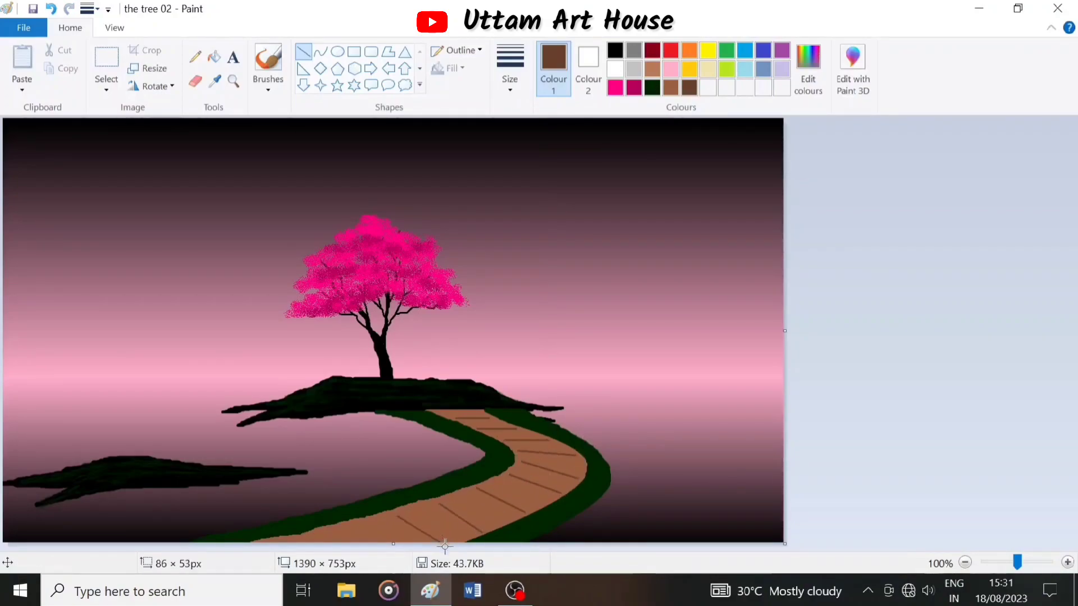
Redraw the dark brown plank lines from the path's bend downward, and undo the last four
{"action": "left_click_drag", "start_coordinate": [517, 451], "coordinate": [576, 455]}
{"action": "mouse_move", "coordinate": [517, 464]}
{"action": "left_mouse_down"}
{"action": "mouse_move", "coordinate": [581, 474]}
{"action": "mouse_move", "coordinate": [559, 495]}
{"action": "left_mouse_up"}
{"action": "mouse_move", "coordinate": [493, 483]}
{"action": "left_mouse_down"}
{"action": "mouse_move", "coordinate": [531, 510]}
{"action": "mouse_move", "coordinate": [479, 505]}
{"action": "mouse_move", "coordinate": [503, 524]}
{"action": "left_mouse_up"}
{"action": "left_click_drag", "start_coordinate": [440, 500], "coordinate": [472, 537]}
{"action": "left_click_drag", "start_coordinate": [408, 510], "coordinate": [454, 545]}
{"action": "key", "text": "ctrl+z"}
{"action": "key", "text": "ctrl+z"}
{"action": "key", "text": "ctrl+z"}
{"action": "key", "text": "ctrl+z"}
Draw thicker dark brown plank lines across the lower part of the path and save the picture
{"action": "left_click_drag", "start_coordinate": [485, 484], "coordinate": [538, 506]}
{"action": "left_click", "coordinate": [443, 508]}
{"action": "left_click_drag", "start_coordinate": [450, 495], "coordinate": [505, 521]}
{"action": "left_click", "coordinate": [427, 517]}
{"action": "key", "text": "ctrl+z"}
{"action": "left_click_drag", "start_coordinate": [418, 508], "coordinate": [468, 534]}
{"action": "left_click", "coordinate": [413, 532]}
{"action": "left_click_drag", "start_coordinate": [383, 515], "coordinate": [440, 541]}
{"action": "left_click", "coordinate": [388, 535]}
{"action": "left_click_drag", "start_coordinate": [351, 527], "coordinate": [396, 550]}
{"action": "key", "text": "ctrl+s"}
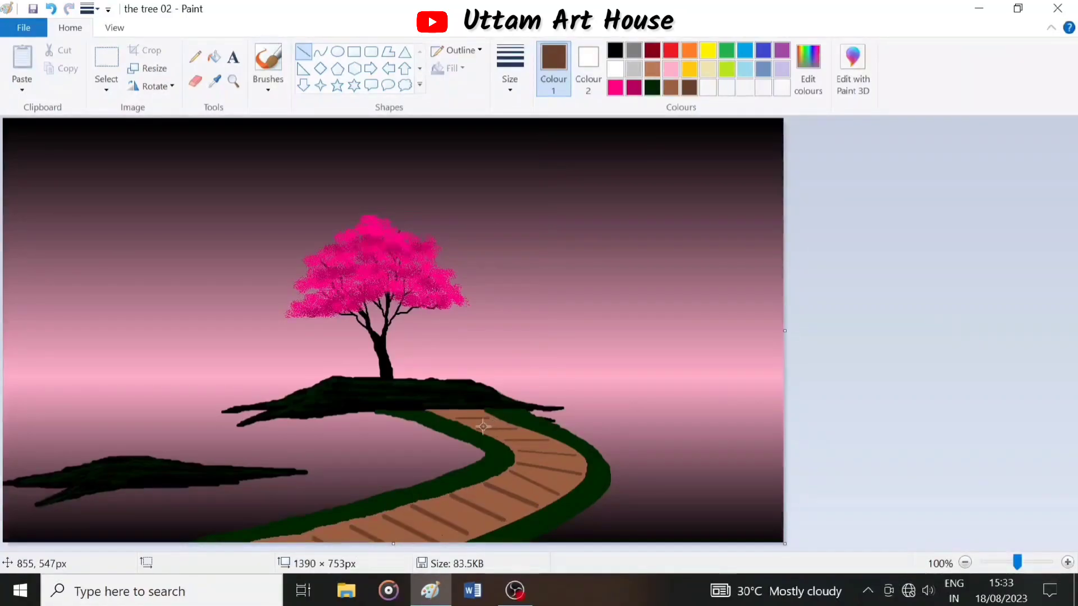
Set up the Pencil with the second-thinnest line and mix a custom green brighter than the path's border
{"action": "left_click", "coordinate": [269, 63]}
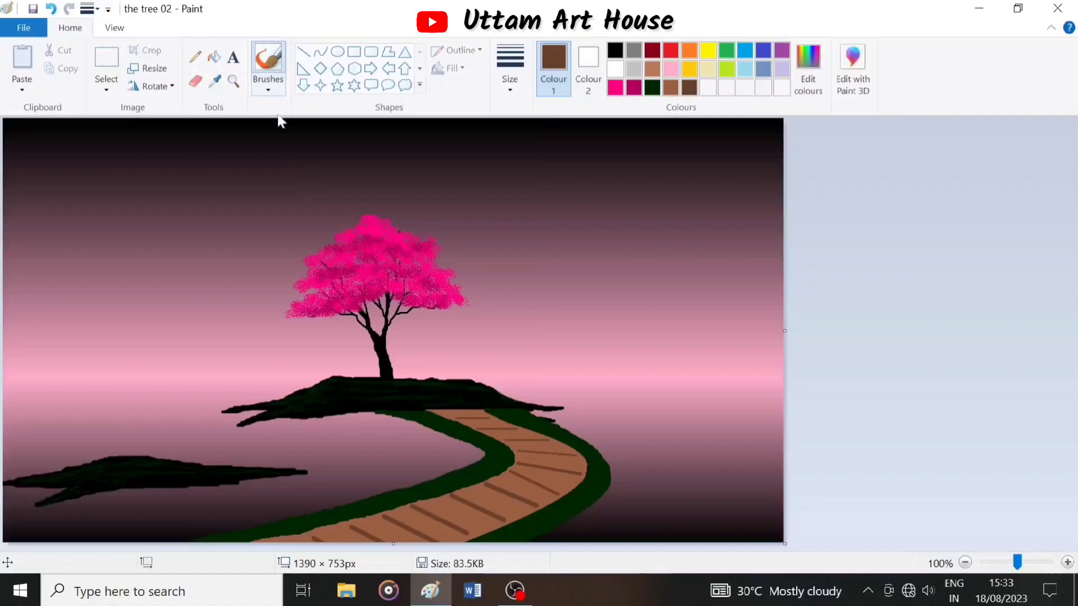
{"action": "left_click", "coordinate": [653, 91]}
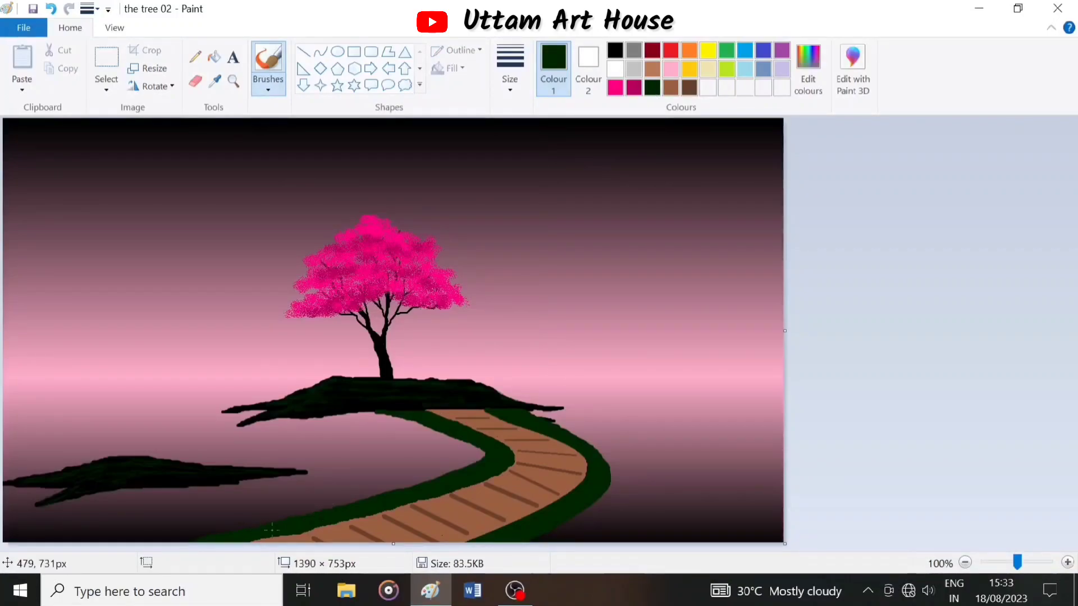
{"action": "left_click", "coordinate": [195, 57]}
{"action": "left_click", "coordinate": [510, 67]}
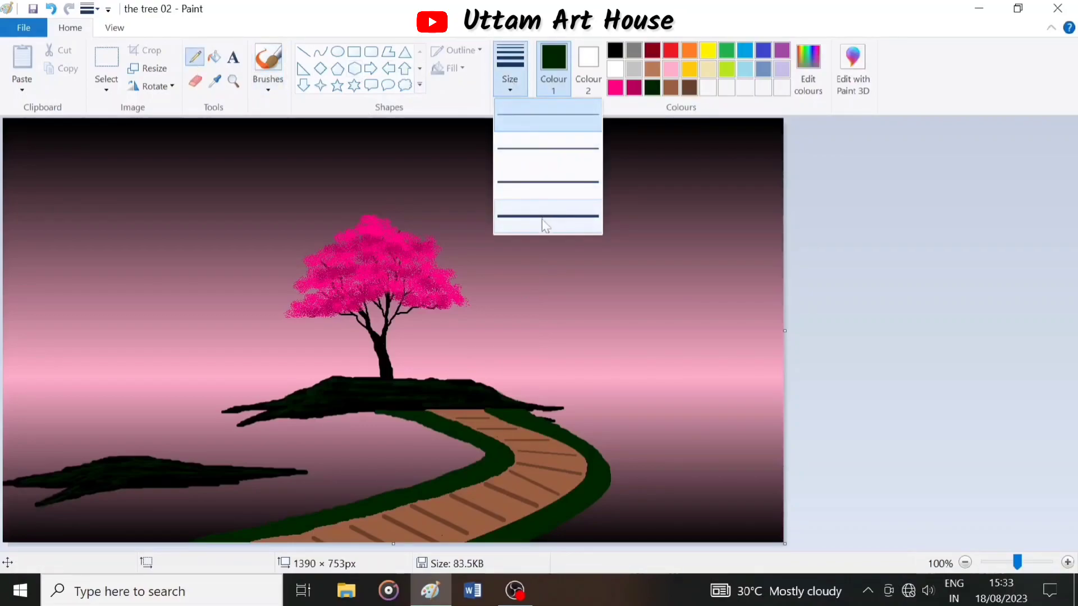
{"action": "left_click", "coordinate": [538, 148]}
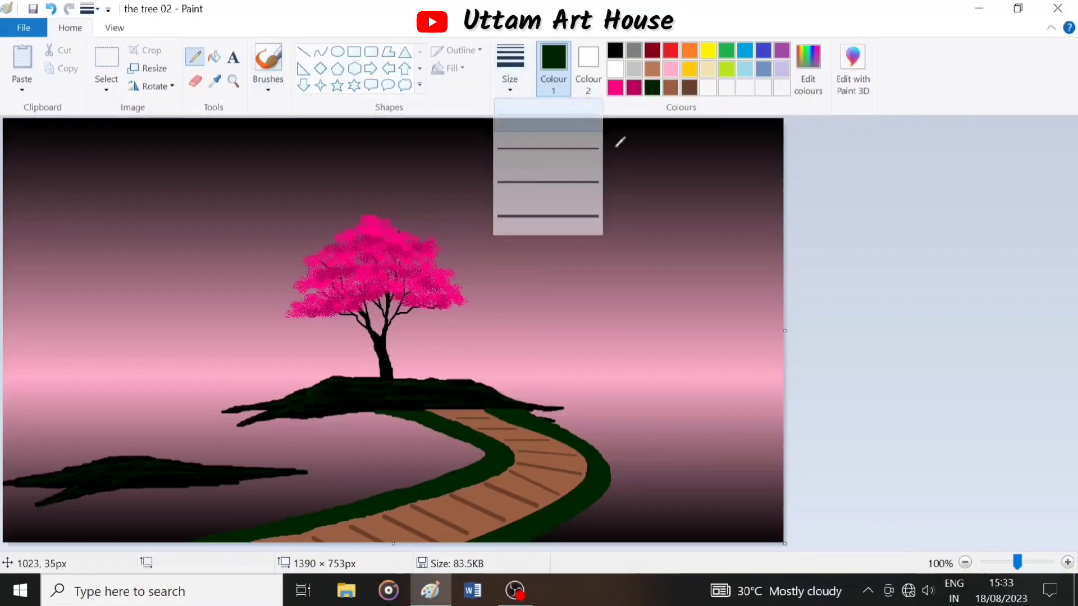
{"action": "left_click", "coordinate": [809, 90]}
{"action": "left_click_drag", "start_coordinate": [720, 320], "coordinate": [722, 308]}
{"action": "left_click", "coordinate": [383, 409]}
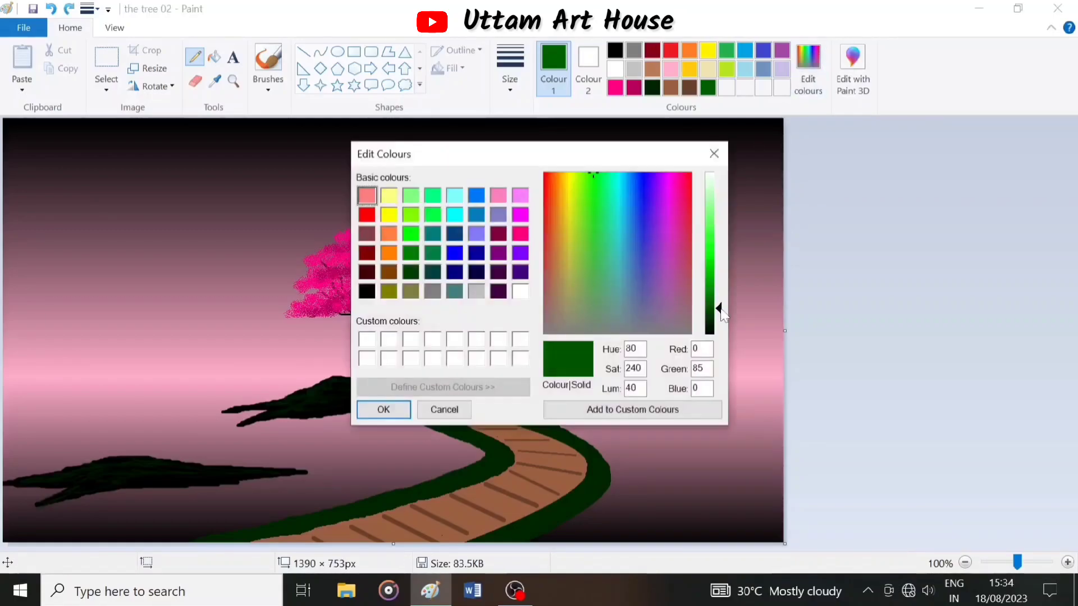
{"action": "left_click", "coordinate": [383, 409]}
Draw fine green grass blades along the path's inner and outer borders with the Pencil
{"action": "mouse_move", "coordinate": [408, 413]}
{"action": "left_mouse_down"}
{"action": "mouse_move", "coordinate": [443, 429]}
{"action": "mouse_move", "coordinate": [408, 420]}
{"action": "mouse_move", "coordinate": [478, 425]}
{"action": "mouse_move", "coordinate": [454, 424]}
{"action": "mouse_move", "coordinate": [457, 437]}
{"action": "mouse_move", "coordinate": [495, 447]}
{"action": "mouse_move", "coordinate": [473, 434]}
{"action": "mouse_move", "coordinate": [483, 456]}
{"action": "mouse_move", "coordinate": [496, 438]}
{"action": "left_mouse_up"}
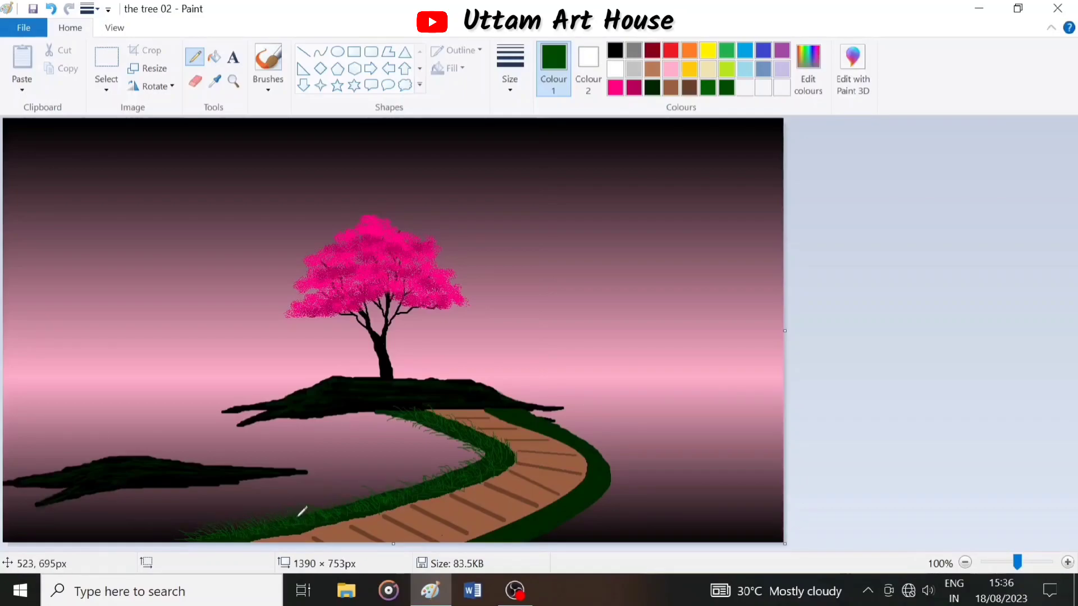
{"action": "mouse_move", "coordinate": [493, 404]}
{"action": "left_mouse_down"}
{"action": "mouse_move", "coordinate": [555, 419]}
{"action": "mouse_move", "coordinate": [584, 445]}
{"action": "left_mouse_up"}
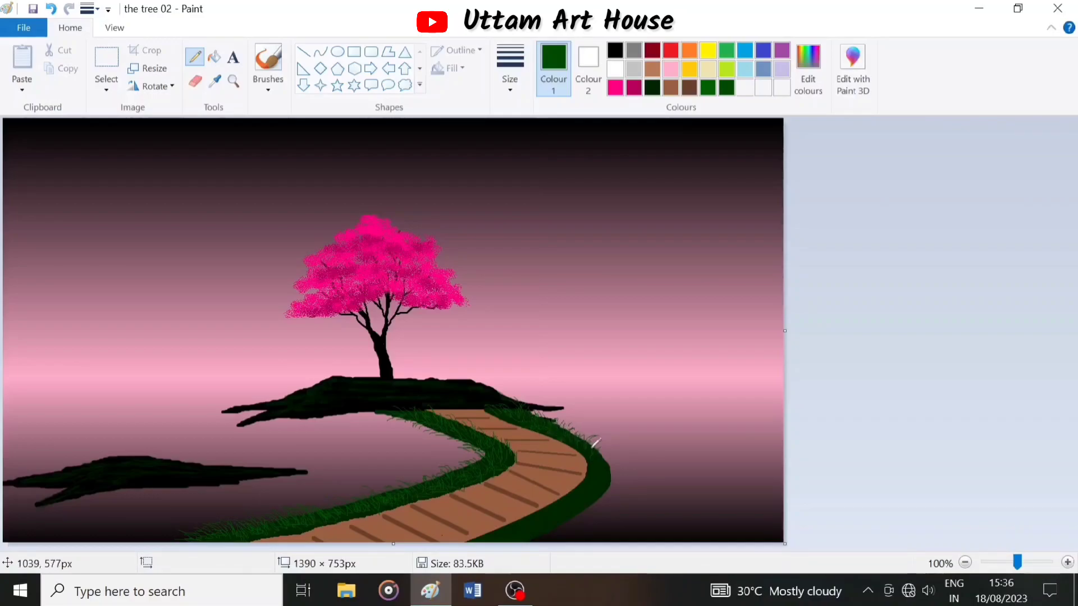
{"action": "left_click_drag", "start_coordinate": [606, 481], "coordinate": [593, 455]}
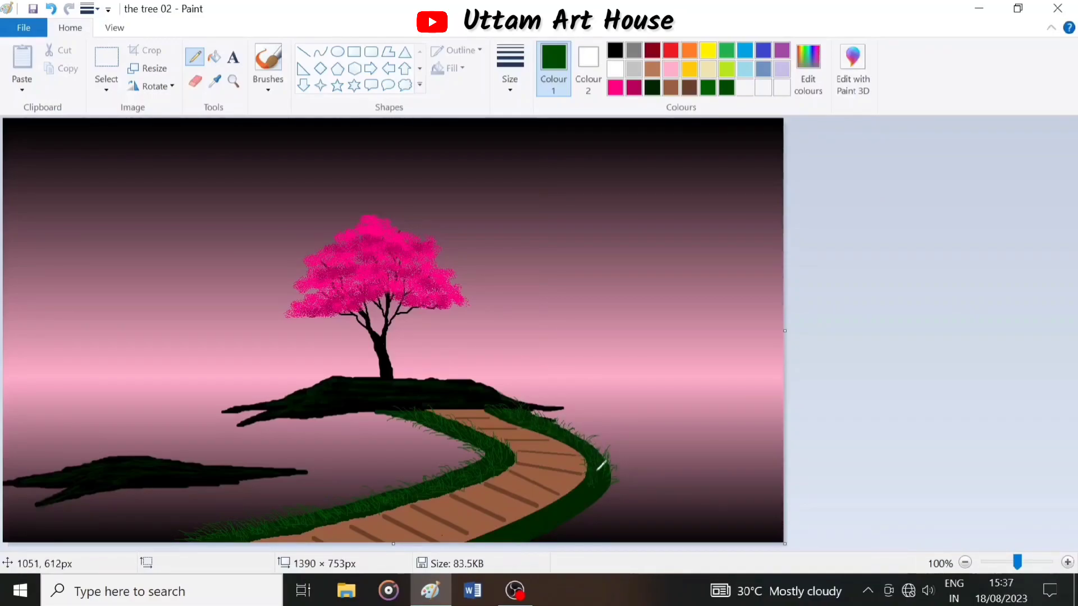
{"action": "left_click_drag", "start_coordinate": [575, 510], "coordinate": [545, 497]}
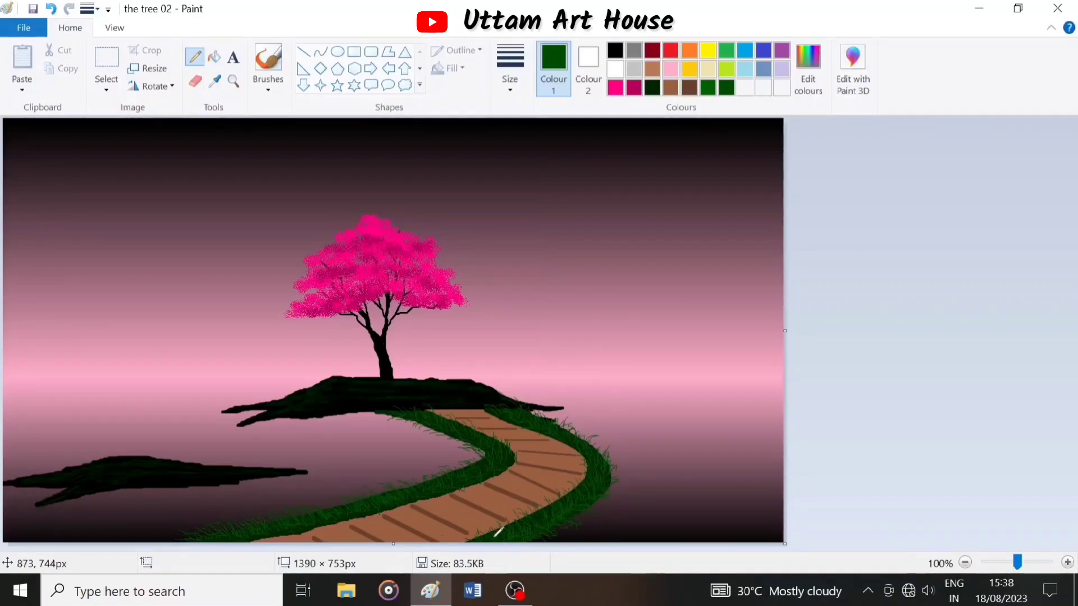
Paint a solid black sloping mound at the picture's right edge with the brush
{"action": "left_click", "coordinate": [615, 50]}
{"action": "left_click", "coordinate": [268, 61]}
{"action": "mouse_move", "coordinate": [778, 443]}
{"action": "left_mouse_down"}
{"action": "mouse_move", "coordinate": [654, 469]}
{"action": "mouse_move", "coordinate": [806, 461]}
{"action": "mouse_move", "coordinate": [726, 457]}
{"action": "mouse_move", "coordinate": [795, 428]}
{"action": "mouse_move", "coordinate": [729, 449]}
{"action": "left_mouse_up"}
{"action": "left_click_drag", "start_coordinate": [642, 469], "coordinate": [759, 454]}
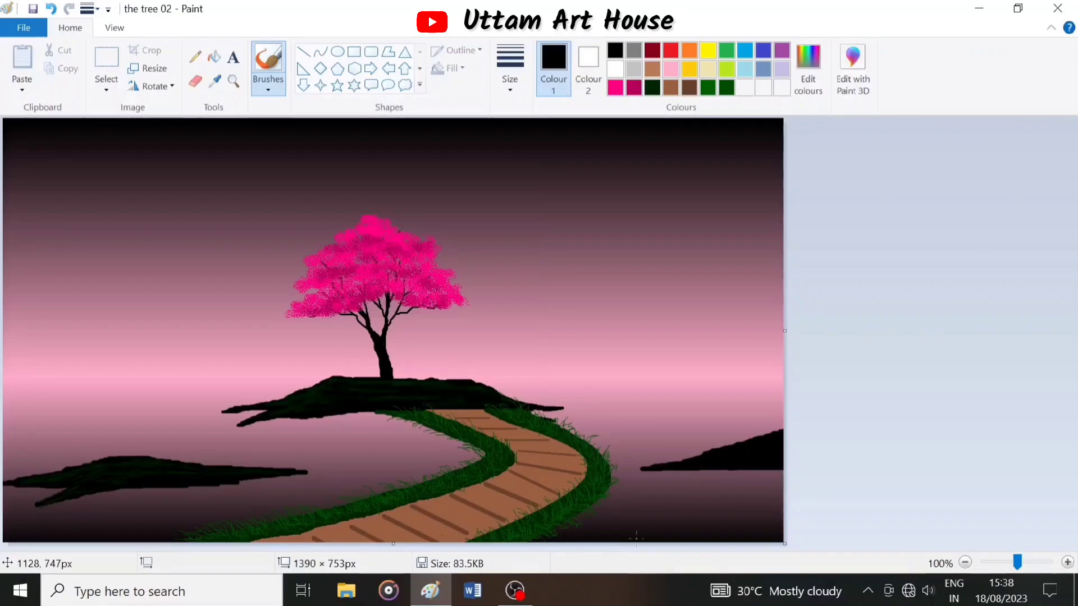
Draw thin black grass along the top of the central mound and a small bare sapling left of the tree with the Pencil
{"action": "left_click", "coordinate": [195, 57]}
{"action": "mouse_move", "coordinate": [380, 376]}
{"action": "left_mouse_down"}
{"action": "mouse_move", "coordinate": [368, 375]}
{"action": "mouse_move", "coordinate": [426, 370]}
{"action": "left_mouse_up"}
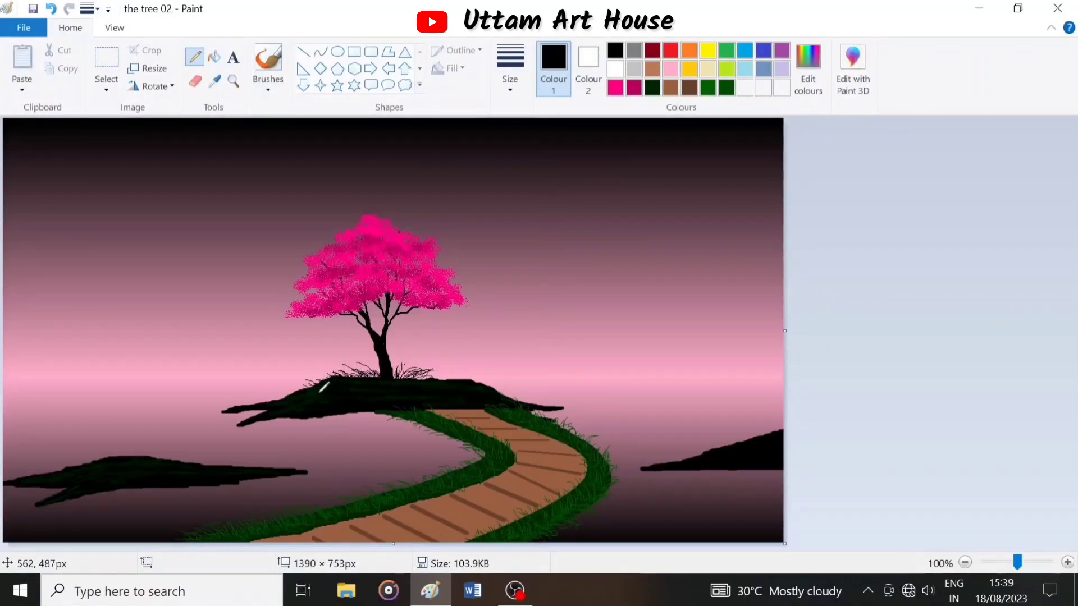
{"action": "left_click_drag", "start_coordinate": [310, 360], "coordinate": [314, 342]}
{"action": "left_click_drag", "start_coordinate": [293, 346], "coordinate": [306, 357]}
{"action": "left_click_drag", "start_coordinate": [279, 400], "coordinate": [240, 402]}
{"action": "left_click_drag", "start_coordinate": [320, 349], "coordinate": [310, 359]}
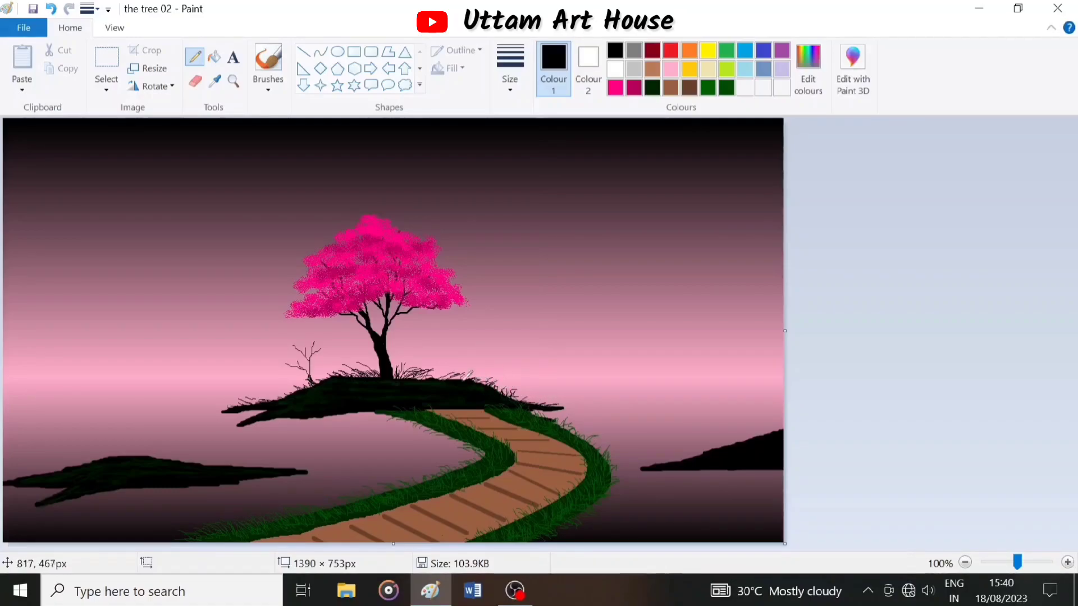
{"action": "left_click", "coordinate": [510, 67]}
{"action": "left_click", "coordinate": [530, 217]}
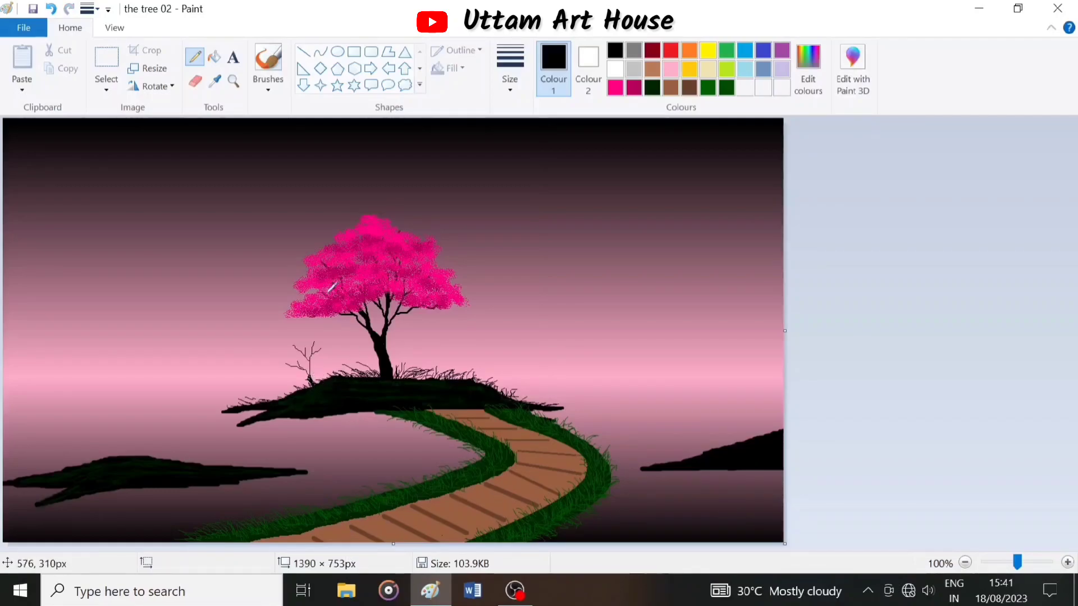
Dot small red and pink flowers over the path's grass borders and pink blossoms on the sapling with the brush
{"action": "left_click", "coordinate": [269, 84]}
{"action": "left_click", "coordinate": [371, 116]}
{"action": "left_click", "coordinate": [510, 84]}
{"action": "left_click", "coordinate": [556, 184]}
{"action": "left_click", "coordinate": [670, 51]}
{"action": "mouse_move", "coordinate": [230, 521]}
{"action": "left_mouse_down"}
{"action": "mouse_move", "coordinate": [264, 515]}
{"action": "mouse_move", "coordinate": [263, 526]}
{"action": "mouse_move", "coordinate": [299, 503]}
{"action": "mouse_move", "coordinate": [401, 490]}
{"action": "mouse_move", "coordinate": [494, 461]}
{"action": "left_mouse_up"}
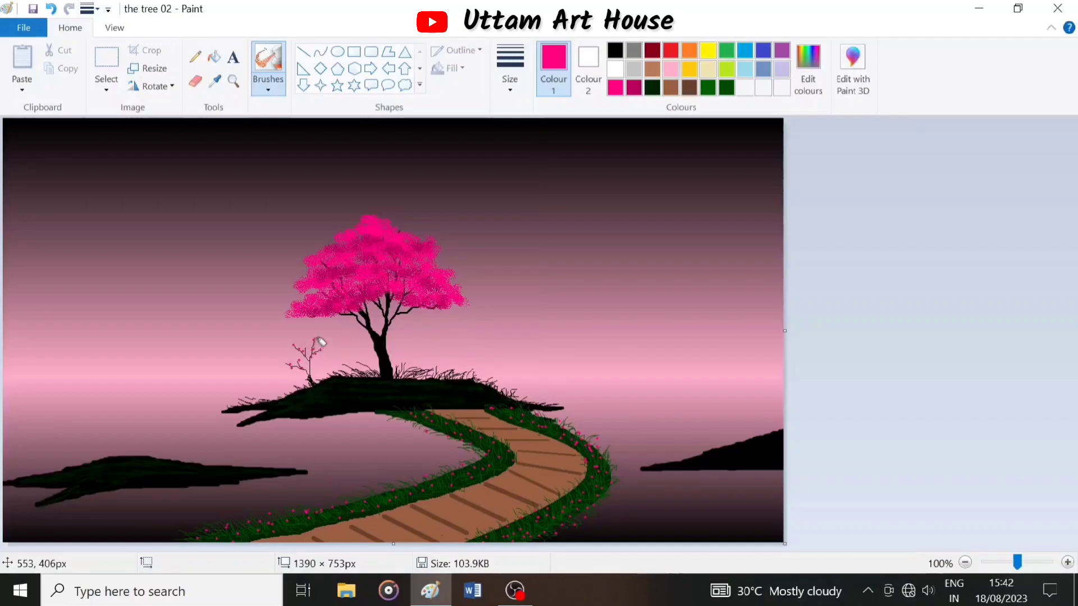
{"action": "left_click", "coordinate": [671, 52]}
Paint a figure's black head and red shirt above the lower-left mound
{"action": "left_click", "coordinate": [615, 51]}
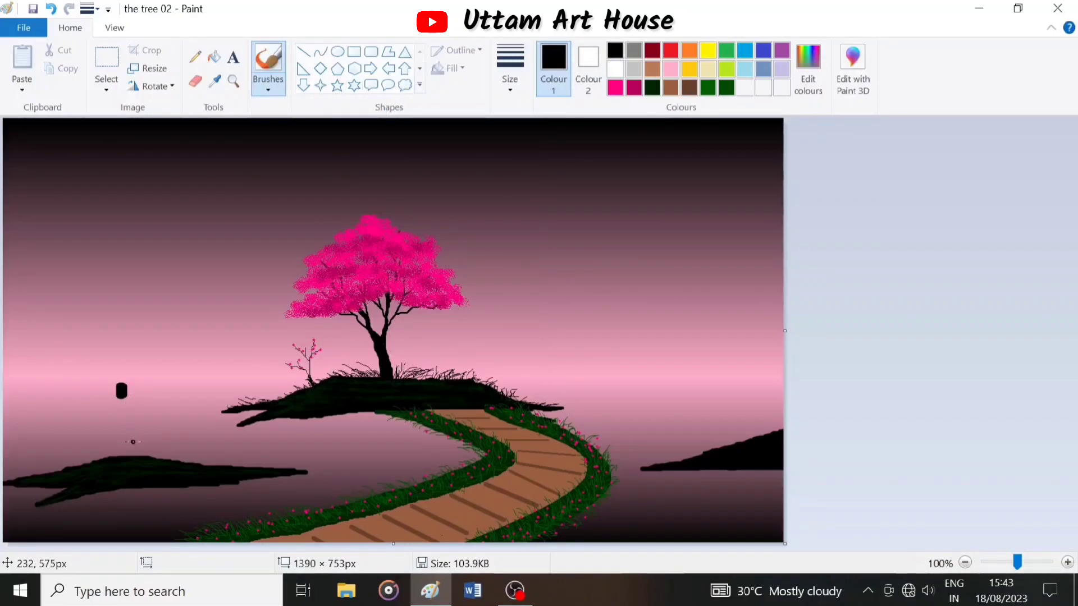
{"action": "left_click", "coordinate": [671, 51]}
{"action": "left_click_drag", "start_coordinate": [126, 403], "coordinate": [117, 425]}
{"action": "key", "text": "ctrl+z"}
Paint the figure's legs as indigo trousers reaching down to the mound and save the picture
{"action": "left_click", "coordinate": [742, 54]}
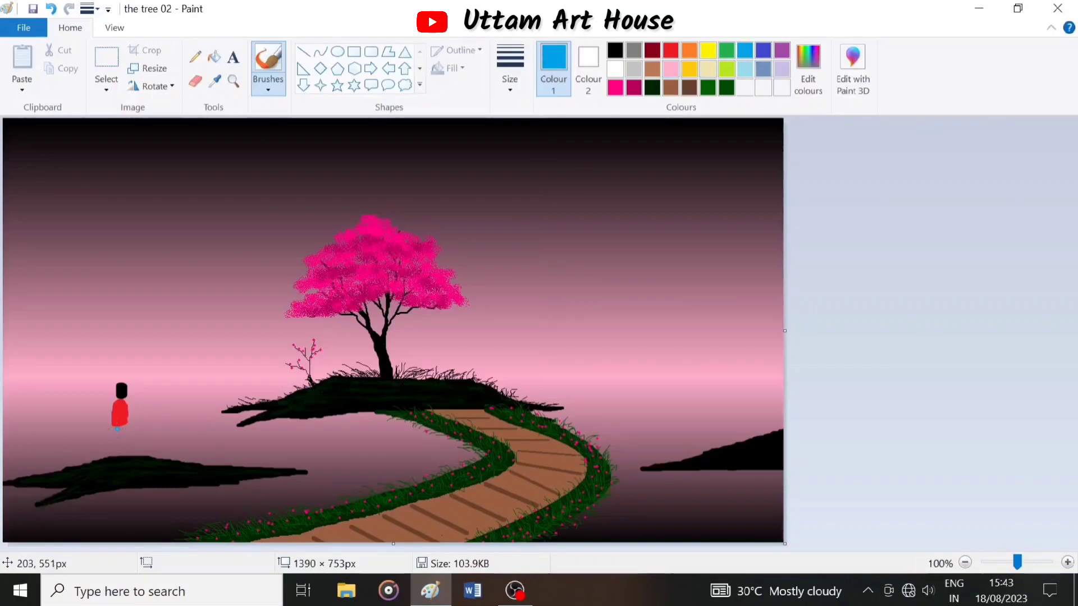
{"action": "mouse_move", "coordinate": [119, 442]}
{"action": "left_mouse_down"}
{"action": "mouse_move", "coordinate": [134, 458]}
{"action": "mouse_move", "coordinate": [116, 456]}
{"action": "mouse_move", "coordinate": [123, 445]}
{"action": "mouse_move", "coordinate": [109, 456]}
{"action": "mouse_move", "coordinate": [120, 429]}
{"action": "mouse_move", "coordinate": [134, 458]}
{"action": "left_mouse_up"}
{"action": "left_click", "coordinate": [765, 54]}
{"action": "key", "text": "ctrl+a"}
{"action": "key", "text": "ctrl+s"}
Paint the figure's arm, feet and face in a light cream colour with a thinner brush
{"action": "left_click", "coordinate": [269, 59]}
{"action": "key", "text": "ctrl+z"}
{"action": "key", "text": "ctrl+z"}
{"action": "left_click", "coordinate": [616, 51]}
{"action": "left_click", "coordinate": [708, 68]}
{"action": "left_click", "coordinate": [510, 70]}
{"action": "left_click", "coordinate": [506, 154]}
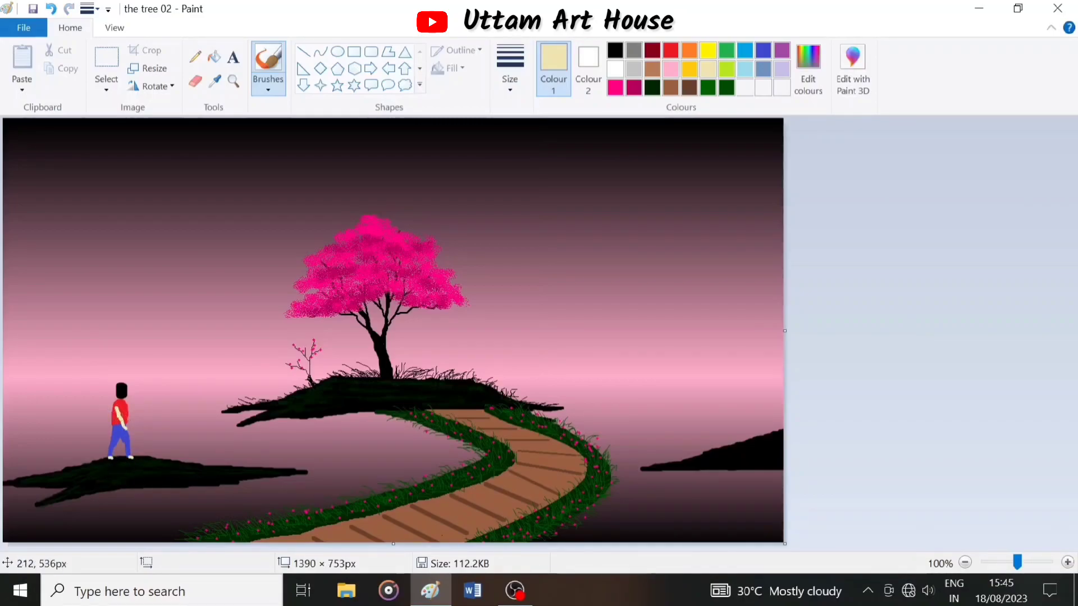
{"action": "left_click_drag", "start_coordinate": [129, 396], "coordinate": [124, 398]}
Dot a black eye on the figure's face and refine the hair, using different brush sizes
{"action": "left_click", "coordinate": [616, 51]}
{"action": "left_click", "coordinate": [510, 70]}
{"action": "left_click", "coordinate": [514, 120]}
{"action": "left_click", "coordinate": [125, 390]}
{"action": "key", "text": "ctrl+z"}
{"action": "left_click", "coordinate": [510, 76]}
{"action": "left_click", "coordinate": [522, 181]}
{"action": "left_click", "coordinate": [126, 390]}
{"action": "left_click", "coordinate": [511, 76]}
{"action": "left_click", "coordinate": [527, 149]}
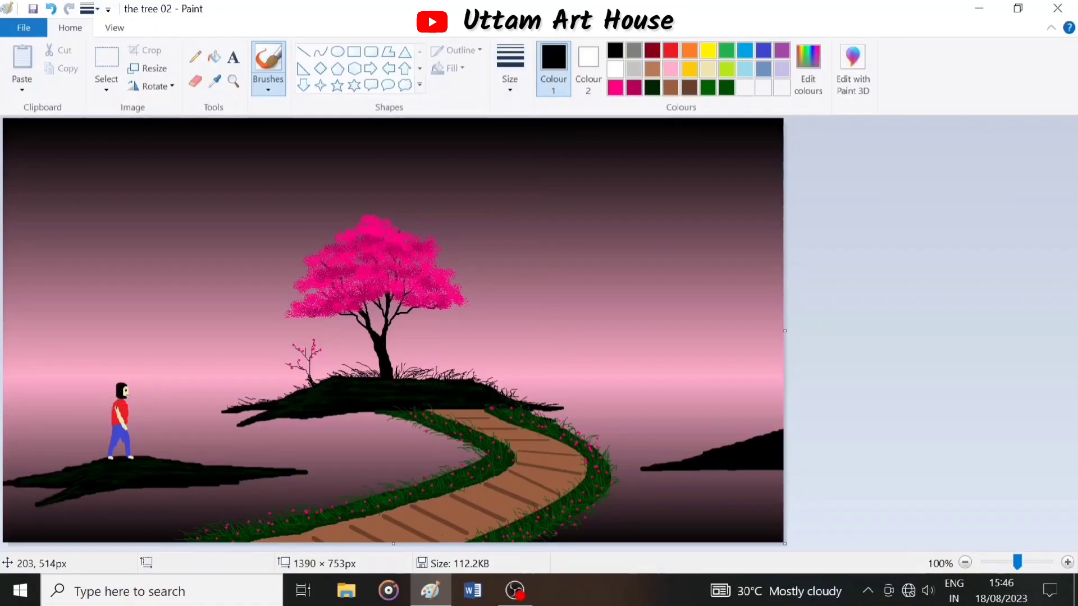
{"action": "left_click", "coordinate": [708, 69]}
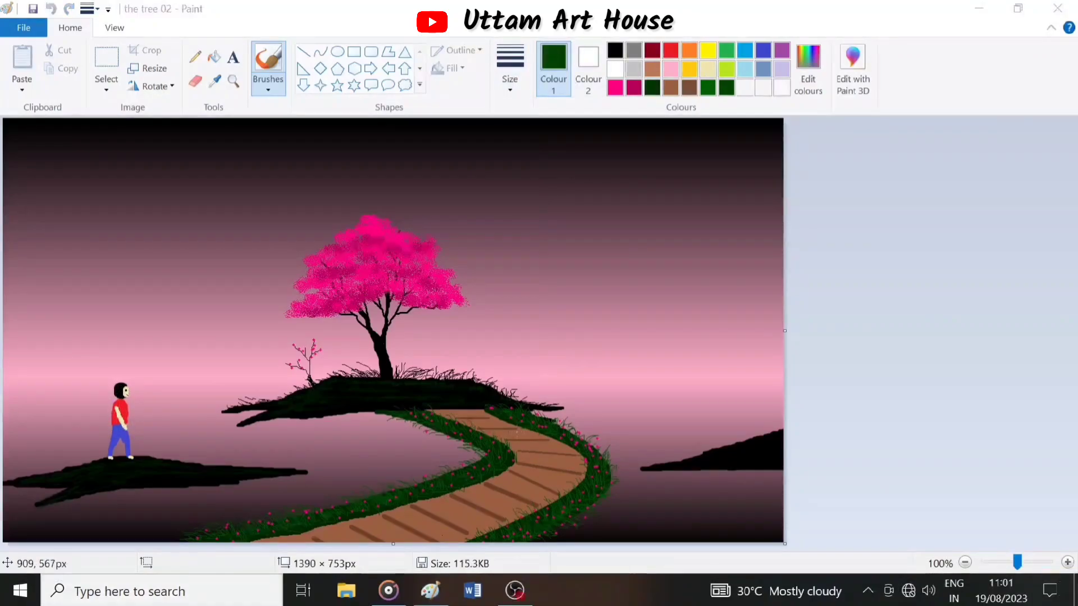
Sample a mauve tone from the water and brush horizontal ripples below the lower-left mound
{"action": "left_click", "coordinate": [615, 50]}
{"action": "left_click", "coordinate": [215, 80]}
{"action": "left_click", "coordinate": [321, 468]}
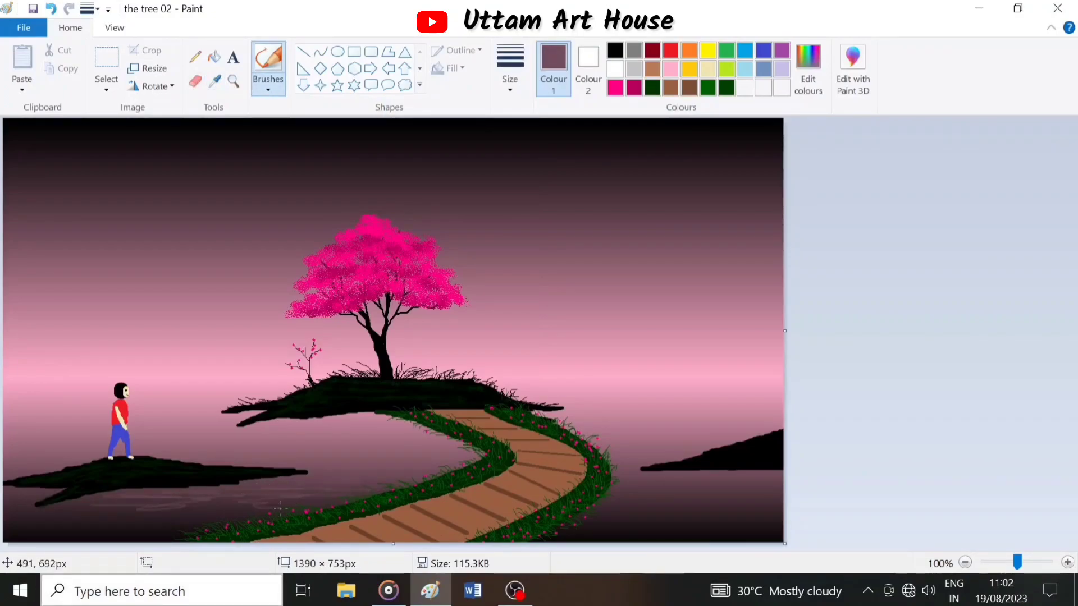
{"action": "left_click_drag", "start_coordinate": [105, 518], "coordinate": [201, 517]}
{"action": "left_click_drag", "start_coordinate": [91, 510], "coordinate": [142, 510]}
{"action": "left_click_drag", "start_coordinate": [249, 509], "coordinate": [188, 508]}
{"action": "left_click_drag", "start_coordinate": [32, 521], "coordinate": [99, 520]}
Sample further water tones and extend the ripples into the lower-left corner and across the water behind the left mound
{"action": "left_click", "coordinate": [215, 81]}
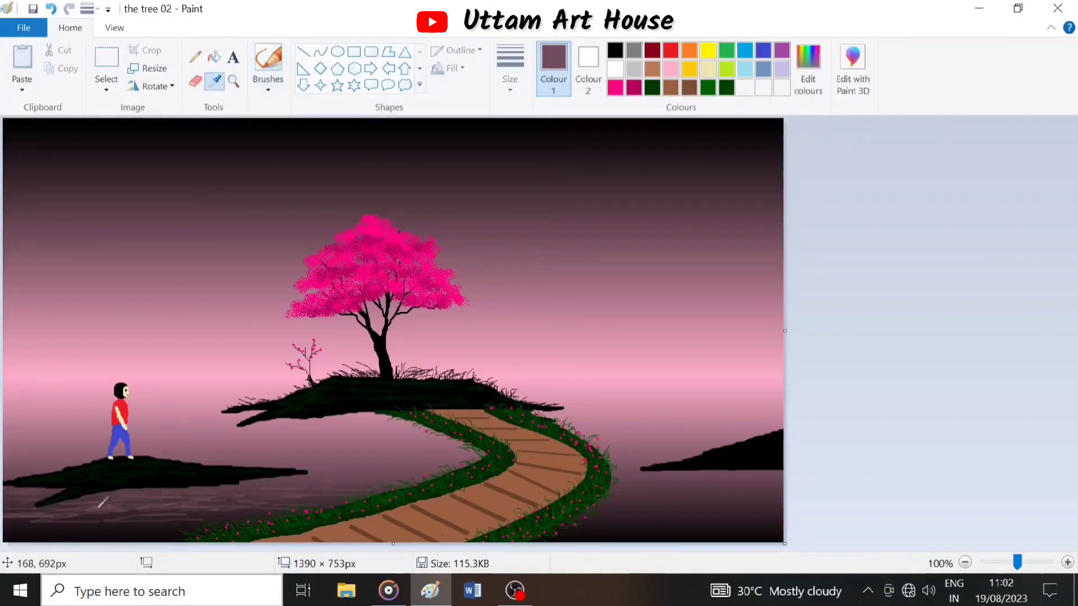
{"action": "left_click", "coordinate": [97, 507]}
{"action": "left_click_drag", "start_coordinate": [8, 534], "coordinate": [66, 526]}
{"action": "left_click", "coordinate": [344, 460]}
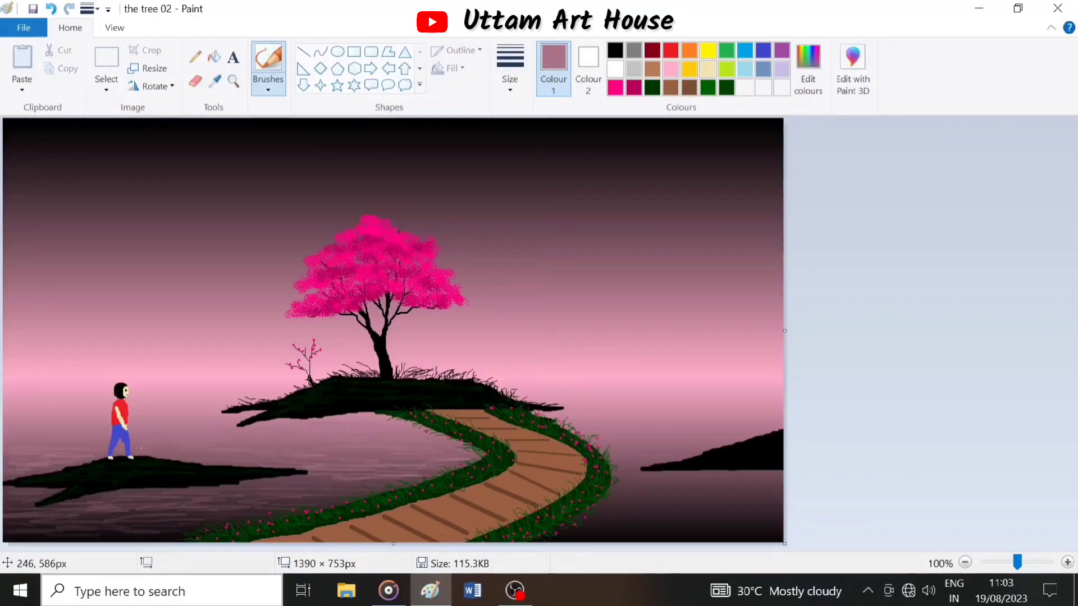
{"action": "left_click_drag", "start_coordinate": [222, 420], "coordinate": [144, 420]}
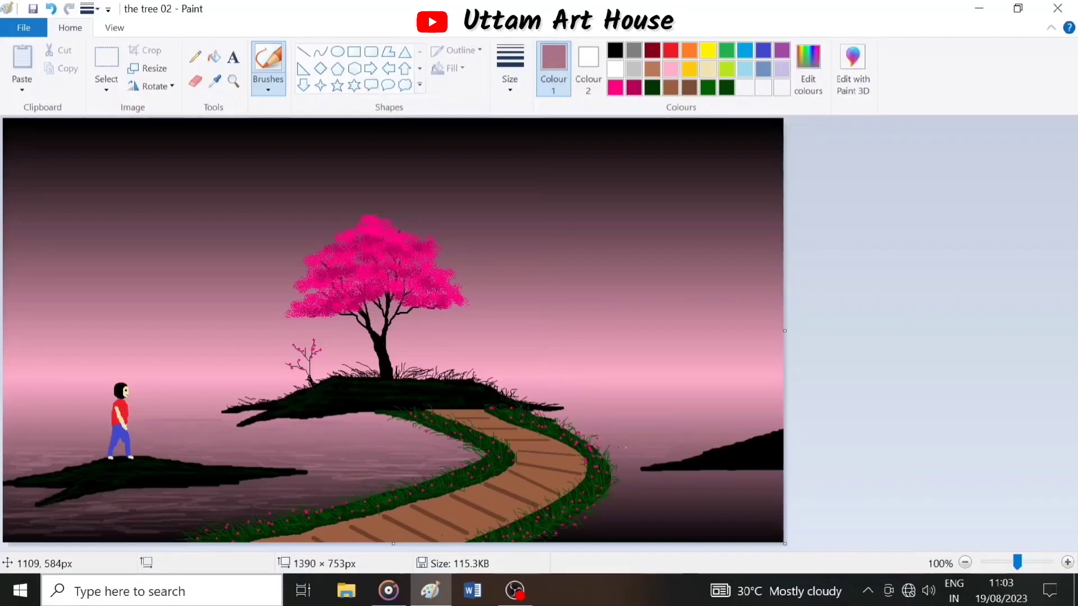
Brush horizontal ripples over the water right of the path, using tones sampled from the background there
{"action": "left_click", "coordinate": [671, 483]}
{"action": "mouse_move", "coordinate": [596, 531]}
{"action": "left_mouse_down"}
{"action": "mouse_move", "coordinate": [779, 538]}
{"action": "mouse_move", "coordinate": [627, 515]}
{"action": "mouse_move", "coordinate": [751, 492]}
{"action": "left_mouse_up"}
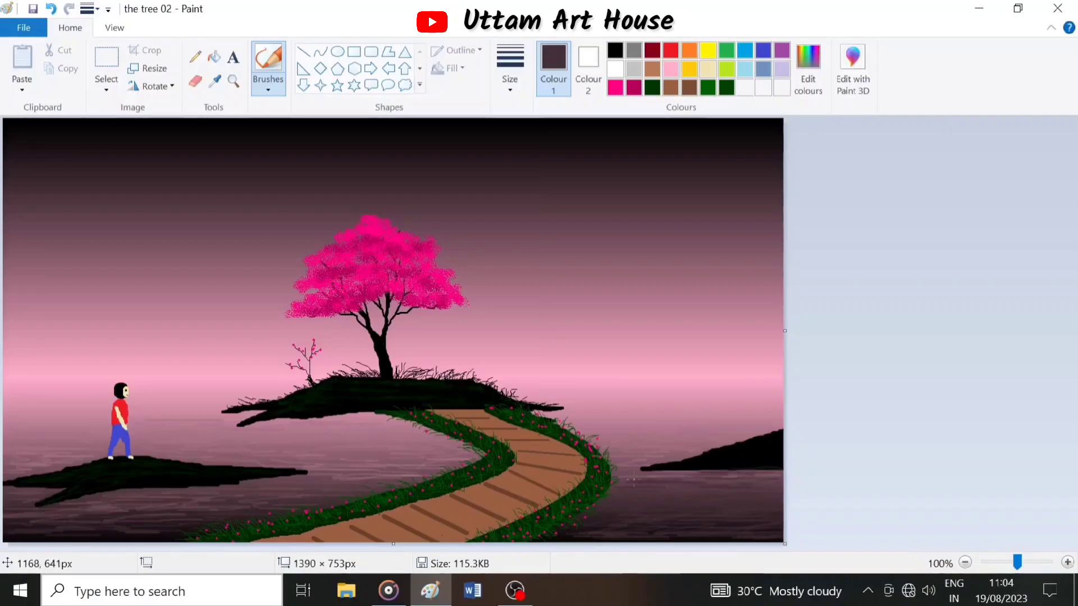
{"action": "left_click", "coordinate": [215, 81]}
{"action": "left_click", "coordinate": [677, 441]}
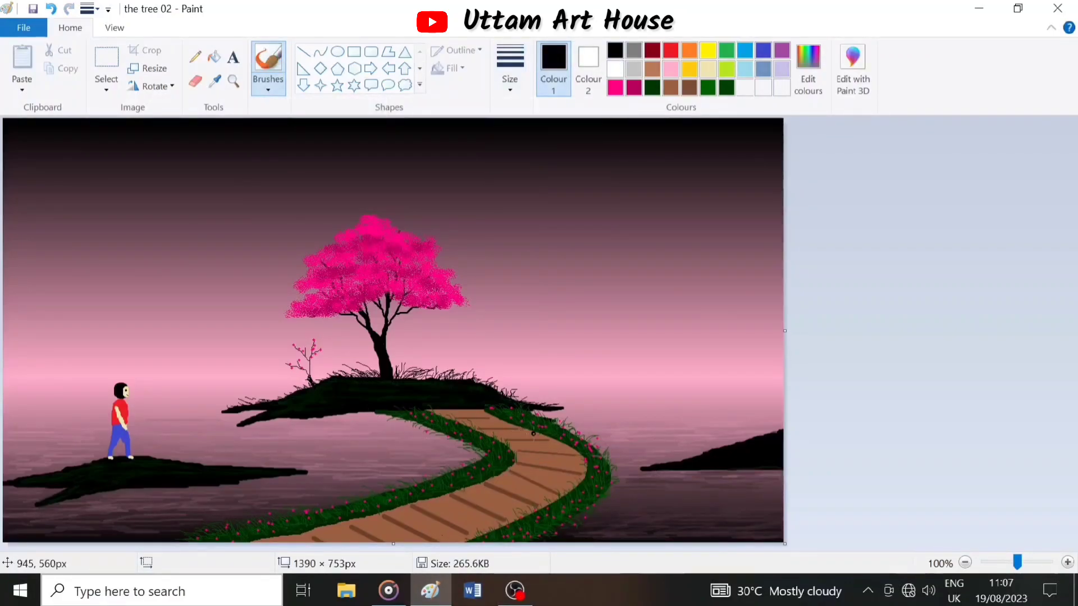
Paint a second figure on the path's bend with black hair, a yellow shirt, red trousers and cream arm and feet
{"action": "left_click_drag", "start_coordinate": [534, 434], "coordinate": [533, 476]}
{"action": "left_click", "coordinate": [708, 51]}
{"action": "key", "text": "ctrl+z"}
{"action": "left_click", "coordinate": [671, 50]}
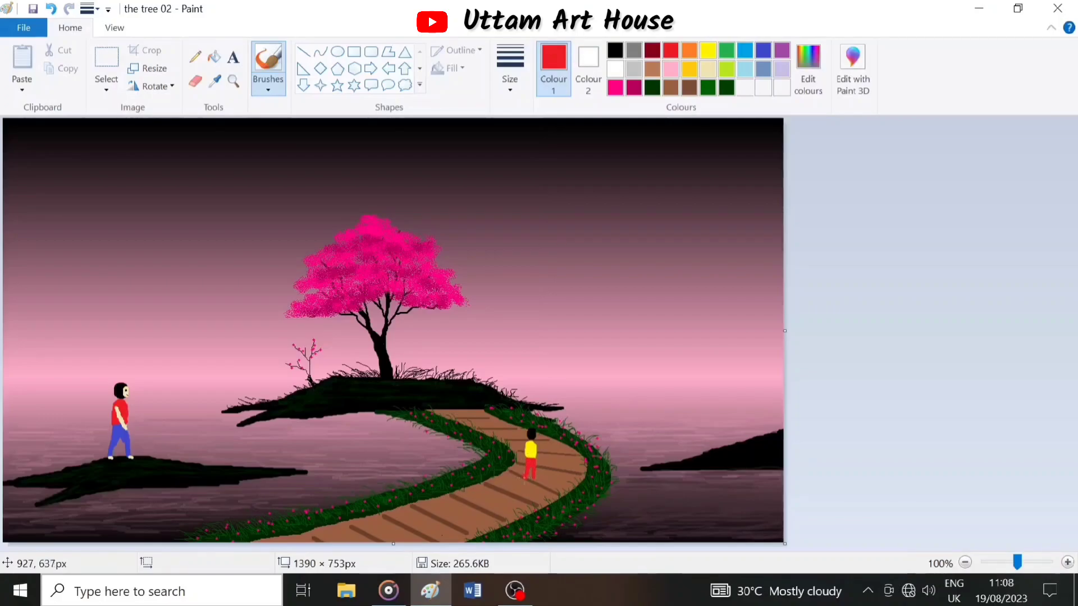
{"action": "left_click", "coordinate": [708, 69]}
{"action": "left_click_drag", "start_coordinate": [520, 450], "coordinate": [523, 447]}
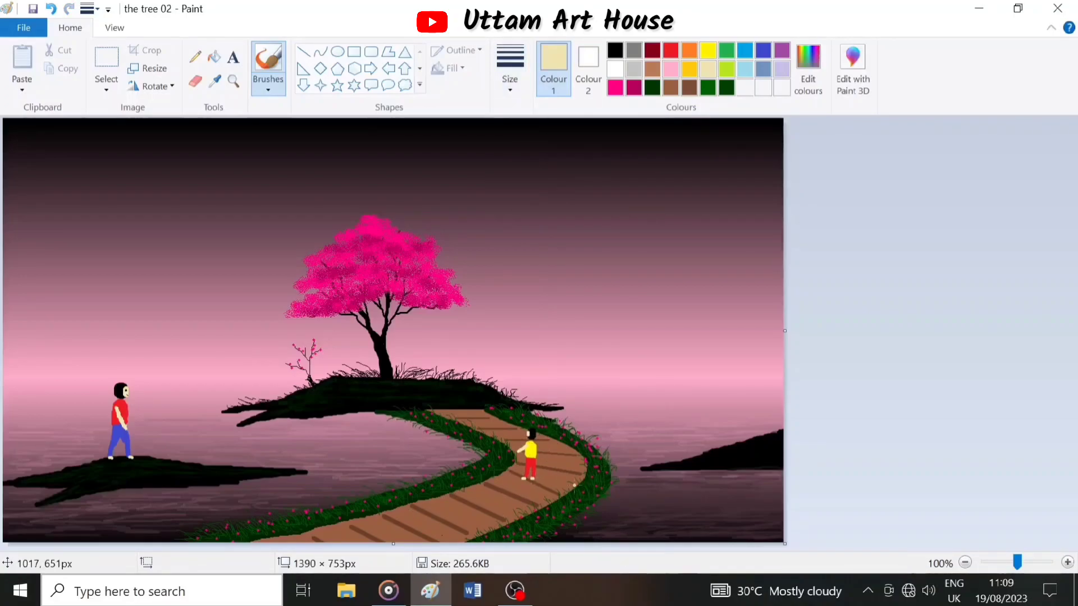
Save the painting and scatter tiny white Pencil dots across the upper and middle sky as stars
{"action": "key", "text": "ctrl+s"}
{"action": "left_click", "coordinate": [195, 57]}
{"action": "left_click", "coordinate": [615, 69]}
{"action": "left_click", "coordinate": [34, 172]}
{"action": "left_click", "coordinate": [88, 135]}
{"action": "left_click", "coordinate": [160, 143]}
{"action": "left_click", "coordinate": [182, 245]}
{"action": "left_click", "coordinate": [486, 162]}
{"action": "left_click", "coordinate": [649, 211]}
{"action": "left_click", "coordinate": [230, 131]}
{"action": "left_click", "coordinate": [289, 138]}
{"action": "left_click", "coordinate": [222, 151]}
{"action": "left_click", "coordinate": [50, 140]}
{"action": "left_click", "coordinate": [610, 225]}
{"action": "left_click", "coordinate": [640, 237]}
{"action": "left_click", "coordinate": [686, 241]}
{"action": "left_click", "coordinate": [758, 246]}
{"action": "left_click", "coordinate": [750, 161]}
{"action": "left_click", "coordinate": [665, 146]}
{"action": "left_click", "coordinate": [575, 140]}
{"action": "left_click", "coordinate": [558, 140]}
{"action": "left_click", "coordinate": [579, 241]}
{"action": "left_click", "coordinate": [426, 207]}
{"action": "left_click", "coordinate": [211, 282]}
Add larger white dots among the tiny stars across the sky with a thicker Pencil
{"action": "left_click", "coordinate": [509, 68]}
{"action": "left_click", "coordinate": [576, 148]}
{"action": "left_click", "coordinate": [622, 152]}
{"action": "left_click", "coordinate": [311, 148]}
{"action": "left_click", "coordinate": [285, 160]}
{"action": "left_click", "coordinate": [197, 146]}
{"action": "left_click", "coordinate": [157, 145]}
{"action": "left_click", "coordinate": [64, 238]}
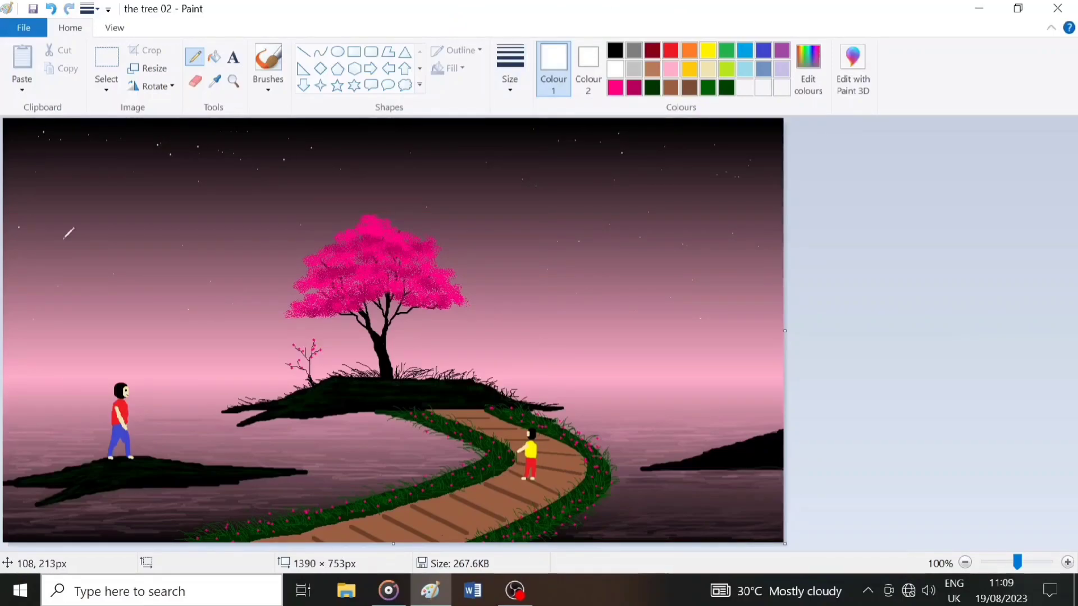
{"action": "left_click", "coordinate": [731, 271]}
{"action": "left_click", "coordinate": [494, 240]}
{"action": "left_click", "coordinate": [498, 292]}
{"action": "left_click", "coordinate": [366, 127]}
{"action": "left_click", "coordinate": [435, 135]}
{"action": "left_click", "coordinate": [477, 139]}
{"action": "left_click", "coordinate": [704, 186]}
{"action": "left_click", "coordinate": [754, 220]}
{"action": "left_click", "coordinate": [114, 195]}
{"action": "left_click", "coordinate": [26, 153]}
{"action": "left_click", "coordinate": [137, 306]}
{"action": "left_click", "coordinate": [733, 324]}
Draw ten small white four-point stars with solid fill, spread across the sky on both sides of the tree
{"action": "left_click", "coordinate": [321, 86]}
{"action": "left_click", "coordinate": [449, 68]}
{"action": "left_click", "coordinate": [469, 104]}
{"action": "left_click_drag", "start_coordinate": [165, 189], "coordinate": [179, 202]}
{"action": "left_click_drag", "start_coordinate": [56, 207], "coordinate": [68, 219]}
{"action": "left_click_drag", "start_coordinate": [410, 139], "coordinate": [421, 151]}
{"action": "left_click_drag", "start_coordinate": [225, 287], "coordinate": [236, 299]}
{"action": "left_click_drag", "start_coordinate": [688, 196], "coordinate": [697, 206]}
{"action": "left_click_drag", "start_coordinate": [588, 157], "coordinate": [598, 168]}
{"action": "left_click_drag", "start_coordinate": [540, 277], "coordinate": [556, 290]}
{"action": "left_click_drag", "start_coordinate": [751, 260], "coordinate": [760, 269]}
{"action": "left_click_drag", "start_coordinate": [741, 130], "coordinate": [751, 140]}
{"action": "left_click_drag", "start_coordinate": [652, 308], "coordinate": [661, 317]}
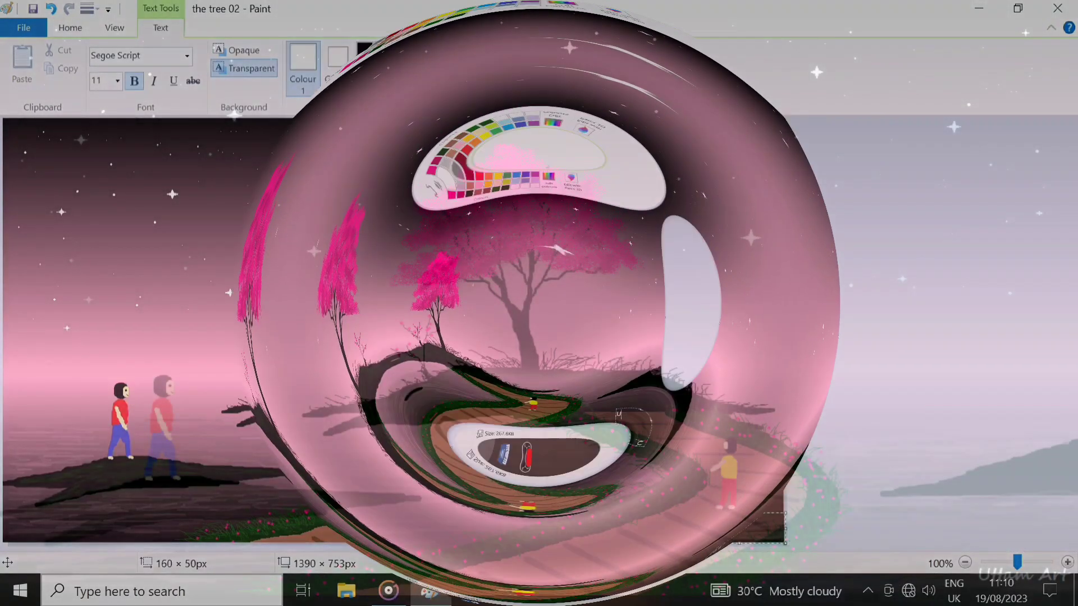